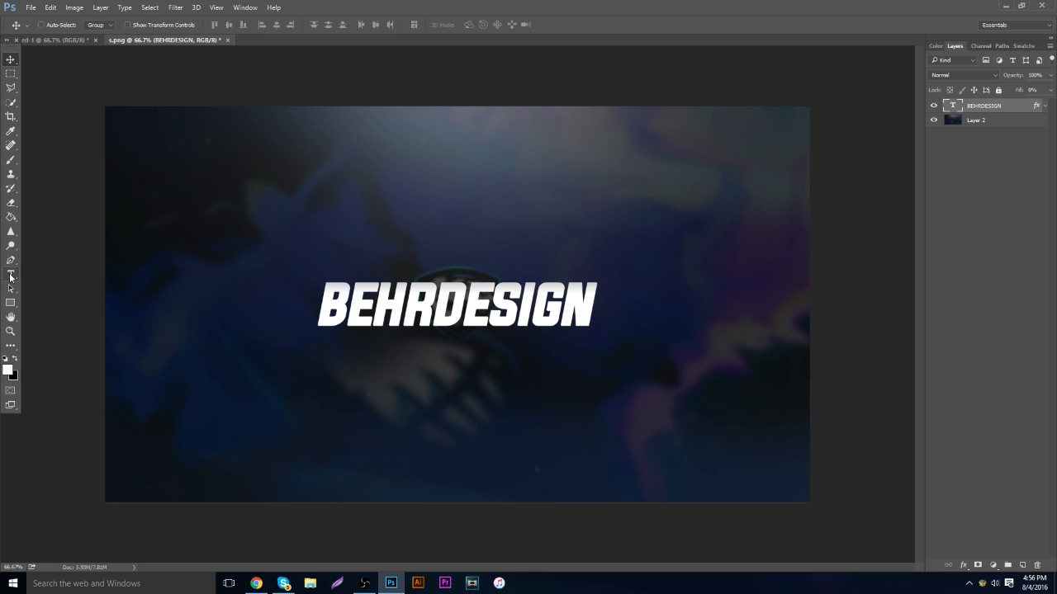
# Remove the existing BEHRDESIGN text by erasing all its characters with the Horizontal Type tool.
pyautogui.click(10, 276)
pyautogui.click(10, 278)
pyautogui.click(10, 278)
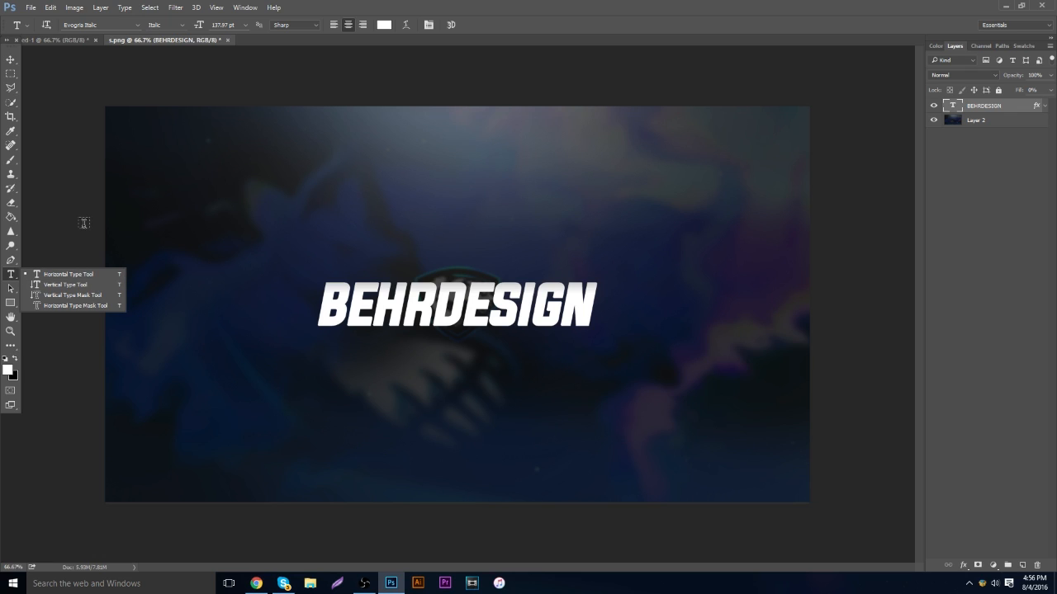
pyautogui.click(315, 293)
pyautogui.moveTo(317, 294); pyautogui.dragTo(649, 314)
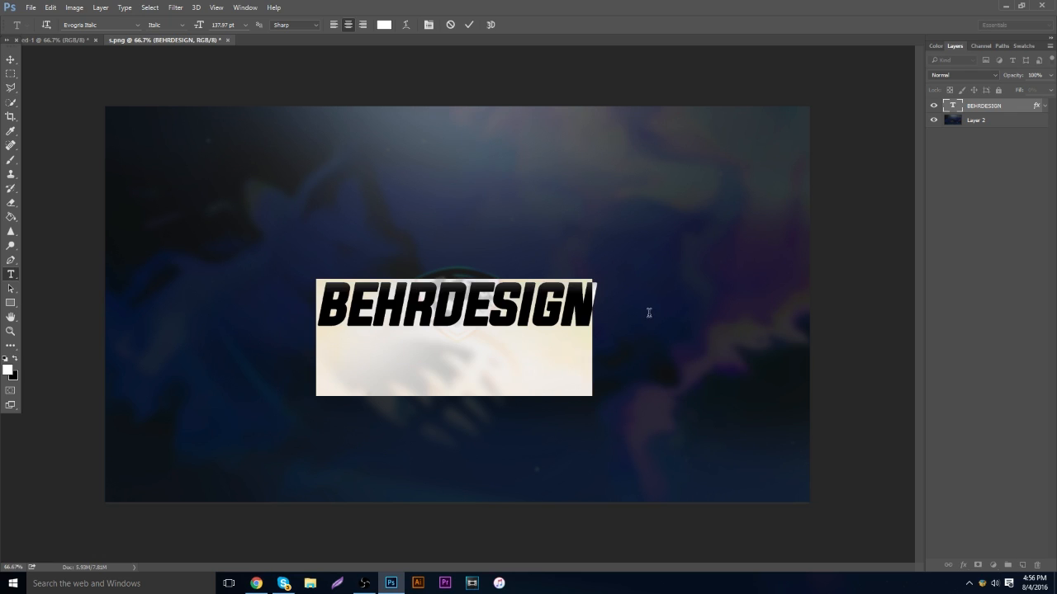
pyautogui.press('BackSpace')
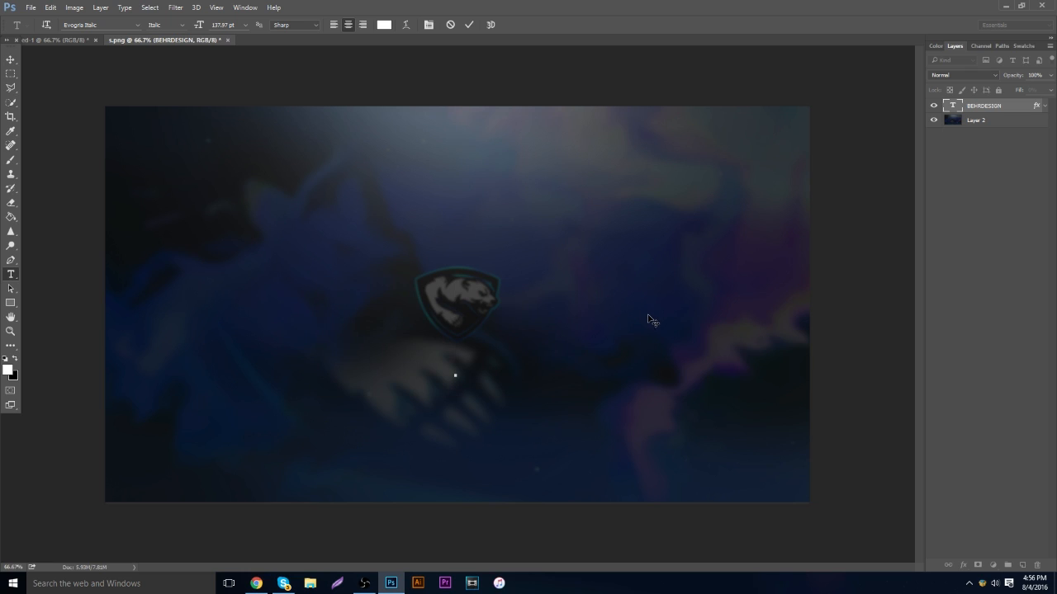
pyautogui.click(961, 121)
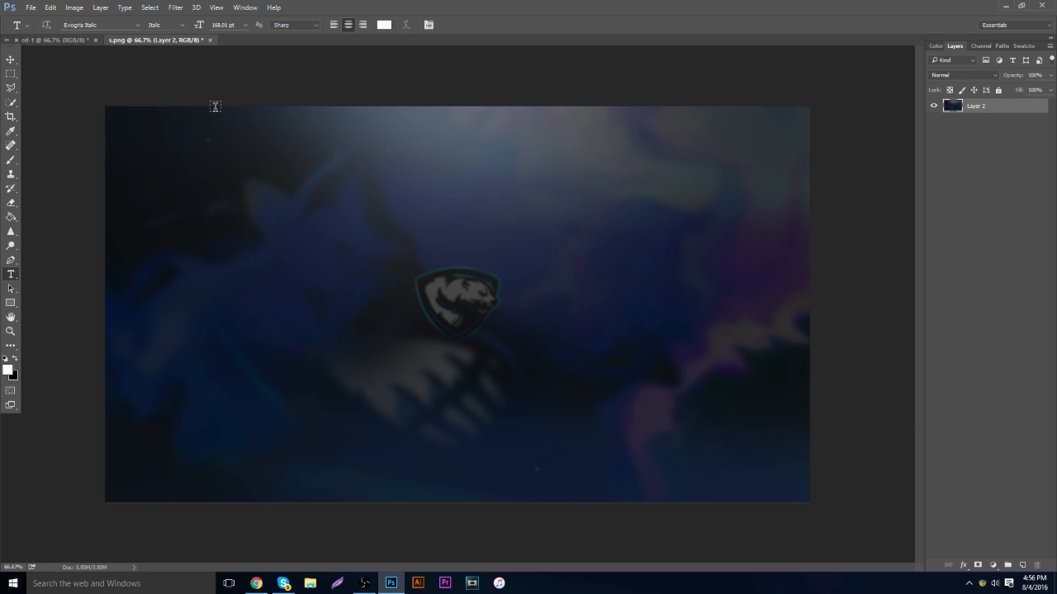
# Add horizontal text reading BEHRDESIGN and move it over the bear logo at the canvas centre.
pyautogui.rightClick(10, 278)
pyautogui.click(80, 274)
pyautogui.click(408, 344)
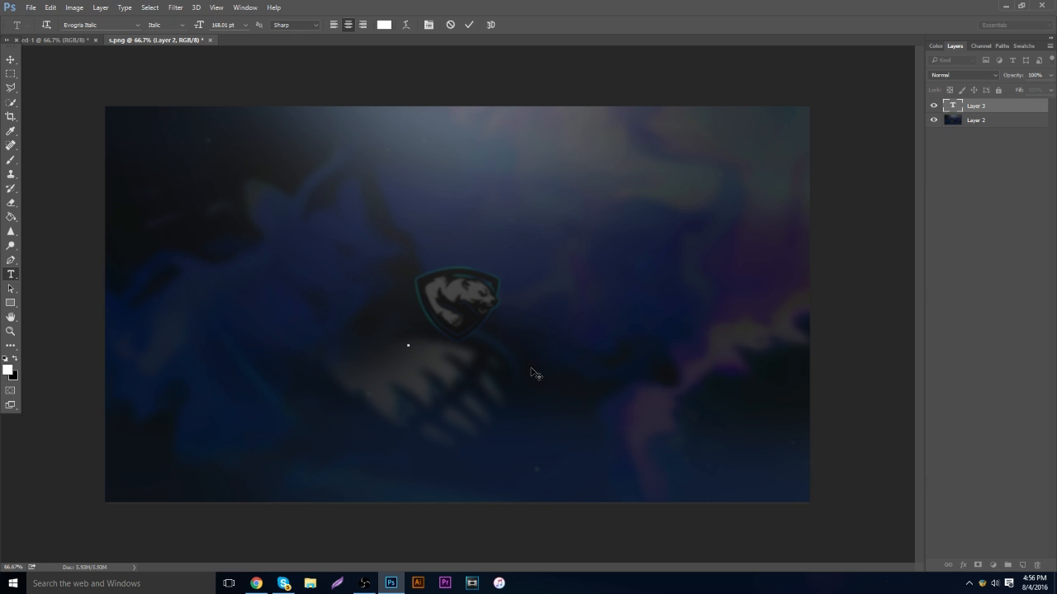
pyautogui.write('BEHR')
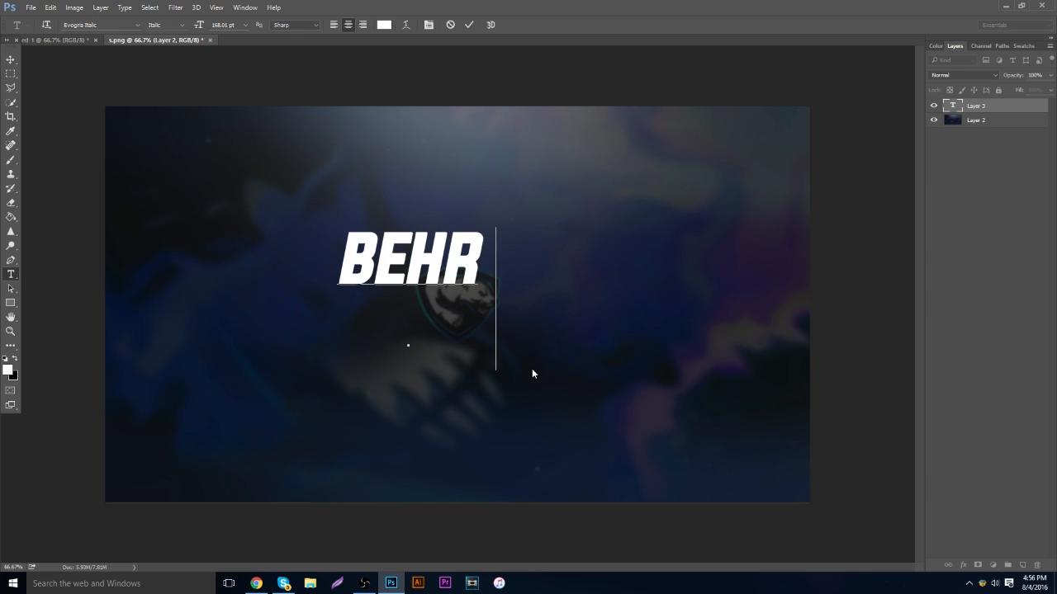
pyautogui.write('DESIGN')
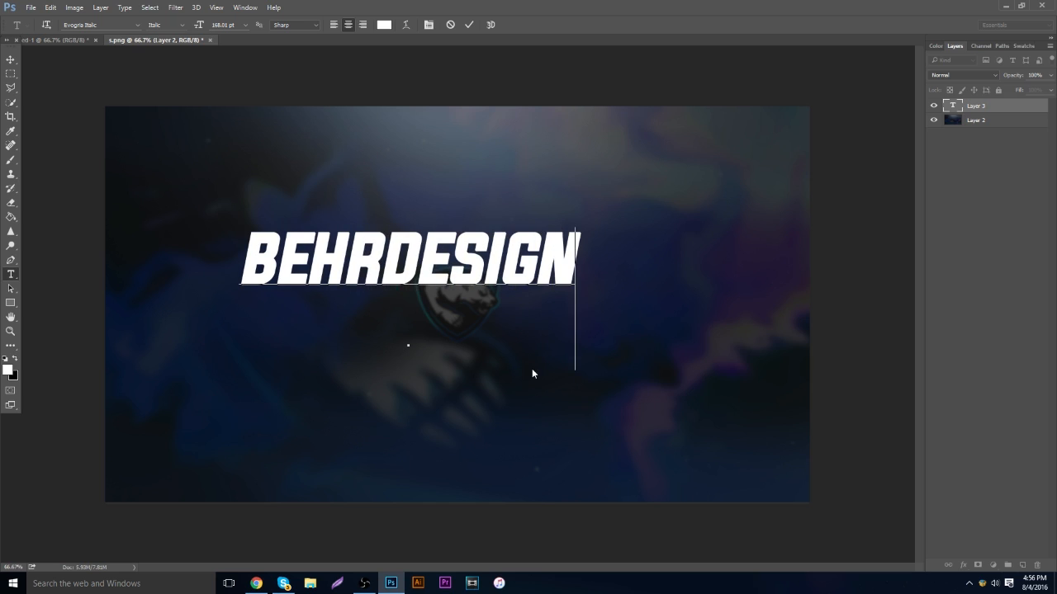
pyautogui.click(11, 59)
pyautogui.moveTo(440, 245); pyautogui.dragTo(486, 291)
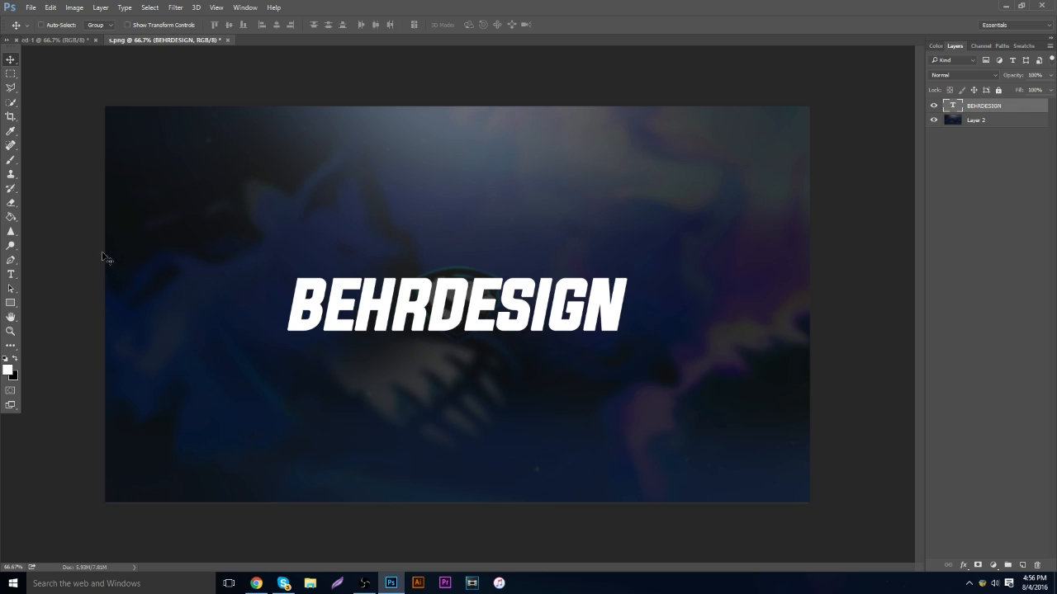
# Try left and right alignment on the whole BEHRDESIGN text and return it to centre alignment.
pyautogui.click(11, 275)
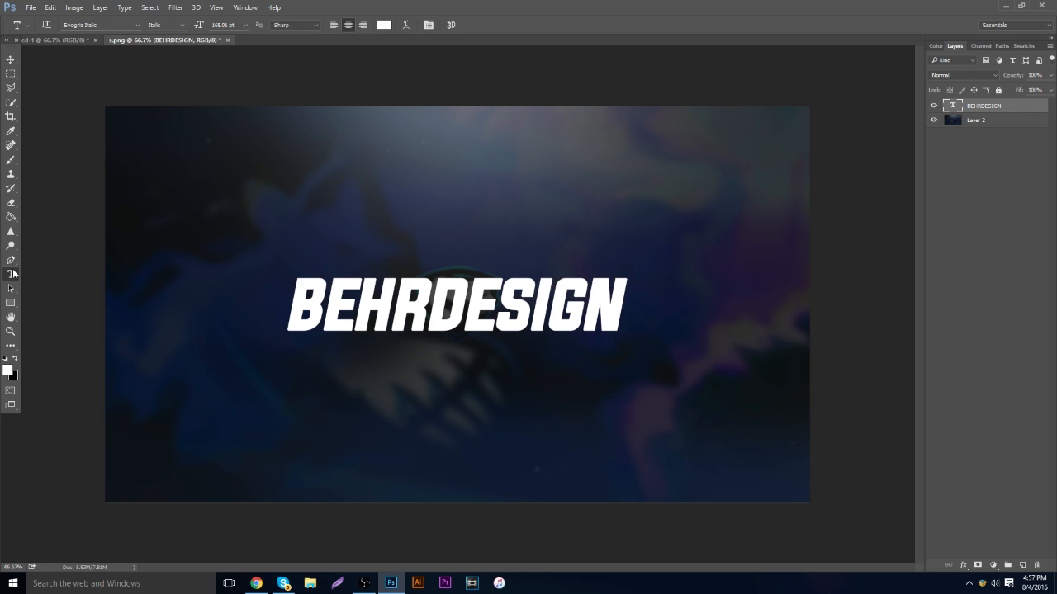
pyautogui.moveTo(305, 315); pyautogui.dragTo(293, 51)
pyautogui.click(630, 306)
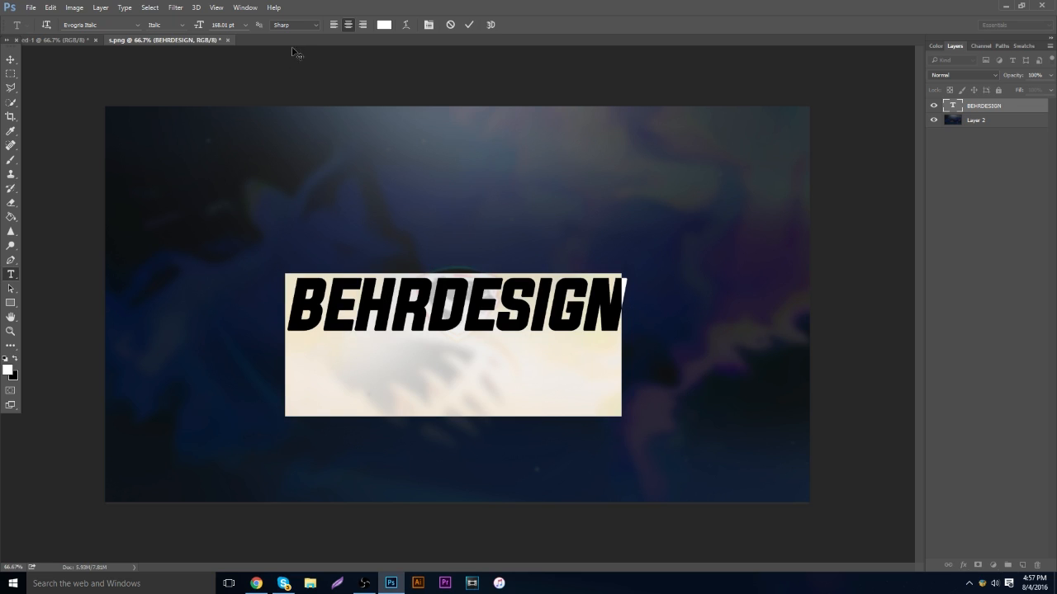
pyautogui.click(336, 25)
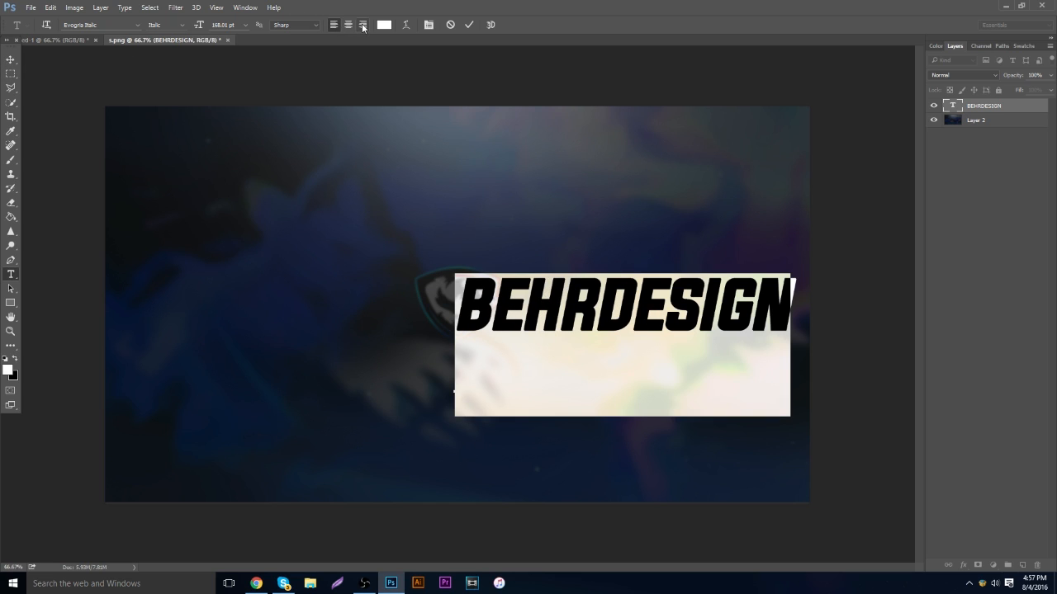
pyautogui.click(363, 27)
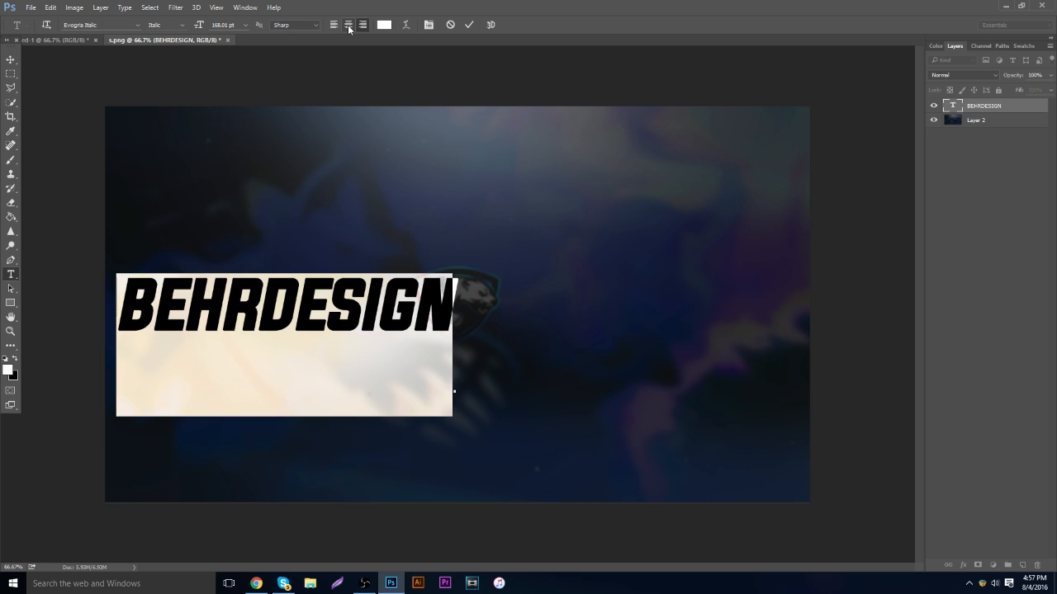
pyautogui.click(349, 26)
pyautogui.click(391, 297)
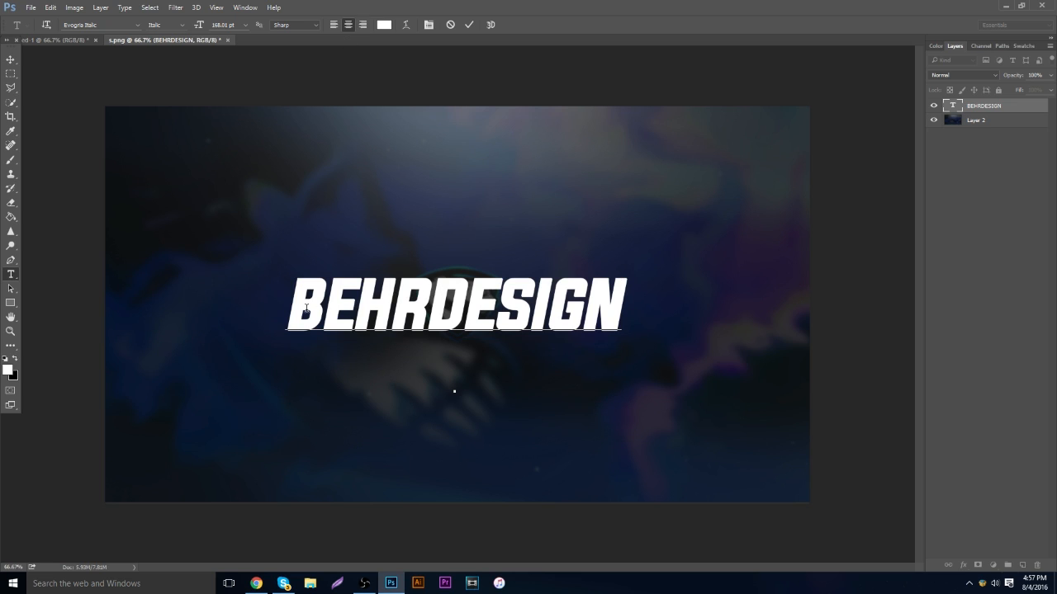
# Try left alignment on the BEHRDESIGN text once more, restore centre alignment and commit the text.
pyautogui.moveTo(288, 305); pyautogui.dragTo(629, 303)
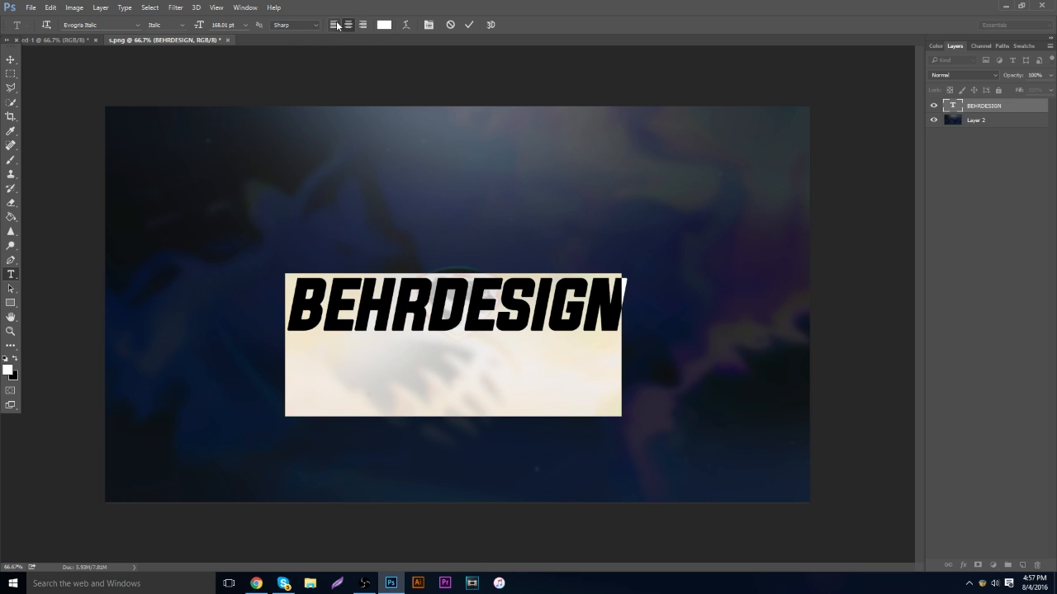
pyautogui.click(337, 26)
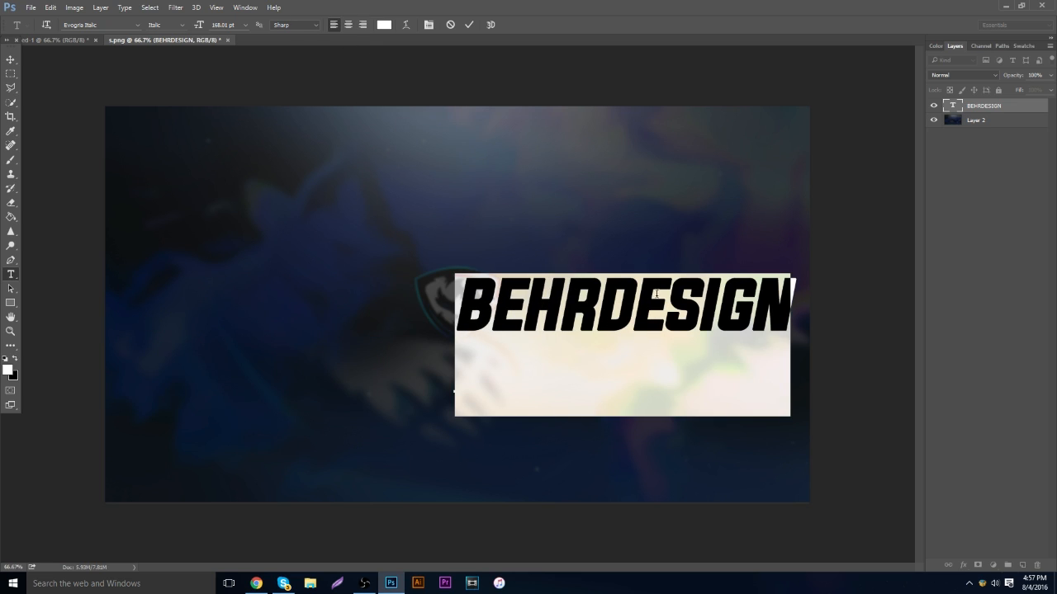
pyautogui.click(349, 25)
pyautogui.click(380, 316)
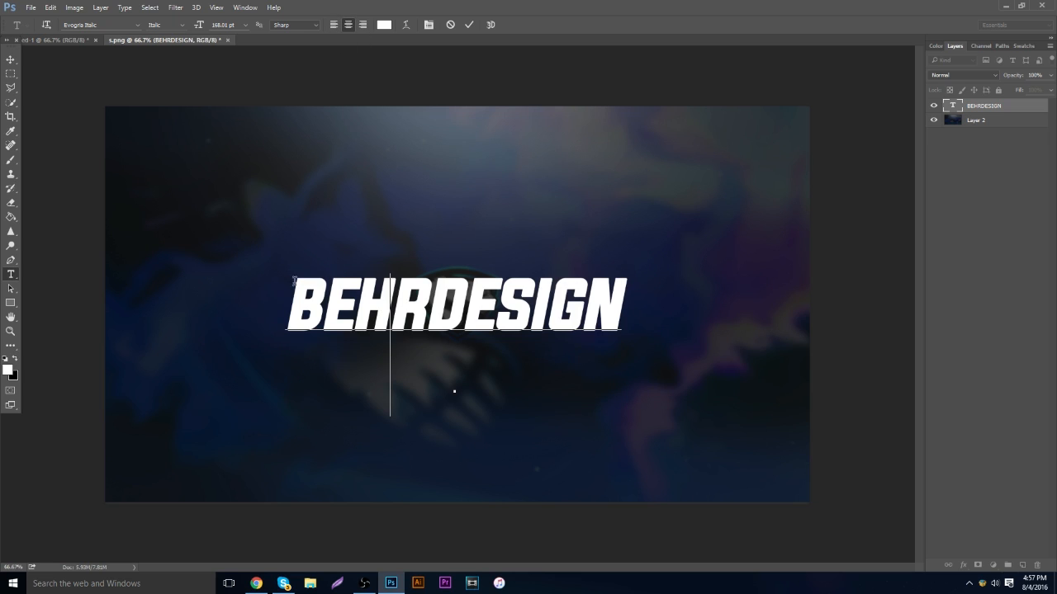
pyautogui.click(11, 59)
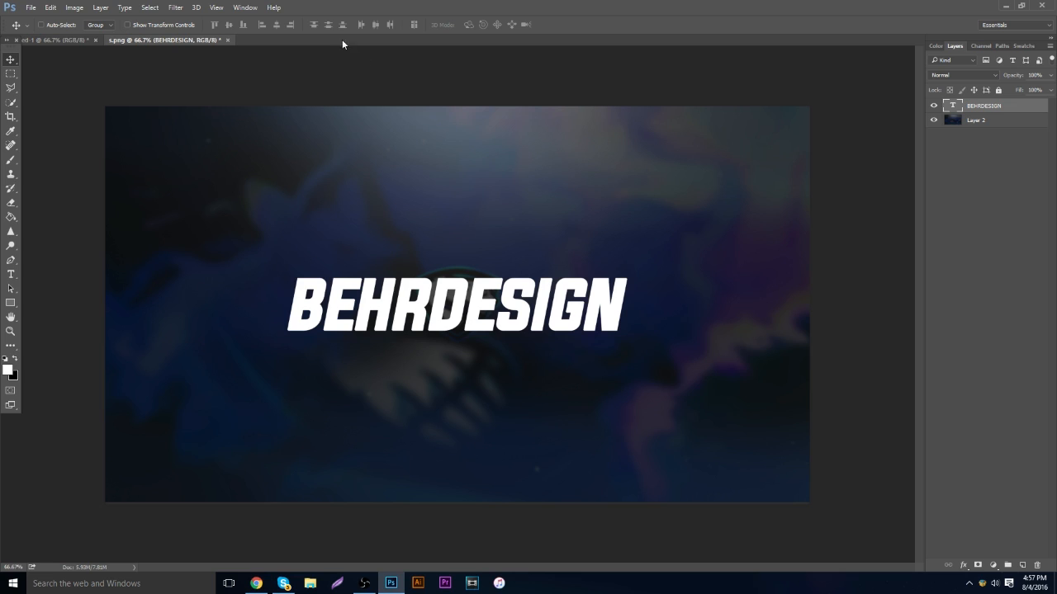
# Preview other fonts on the BEHRDESIGN text, such as Adobe Gurmukhi Regular, and keep Evogria Italic.
pyautogui.click(11, 274)
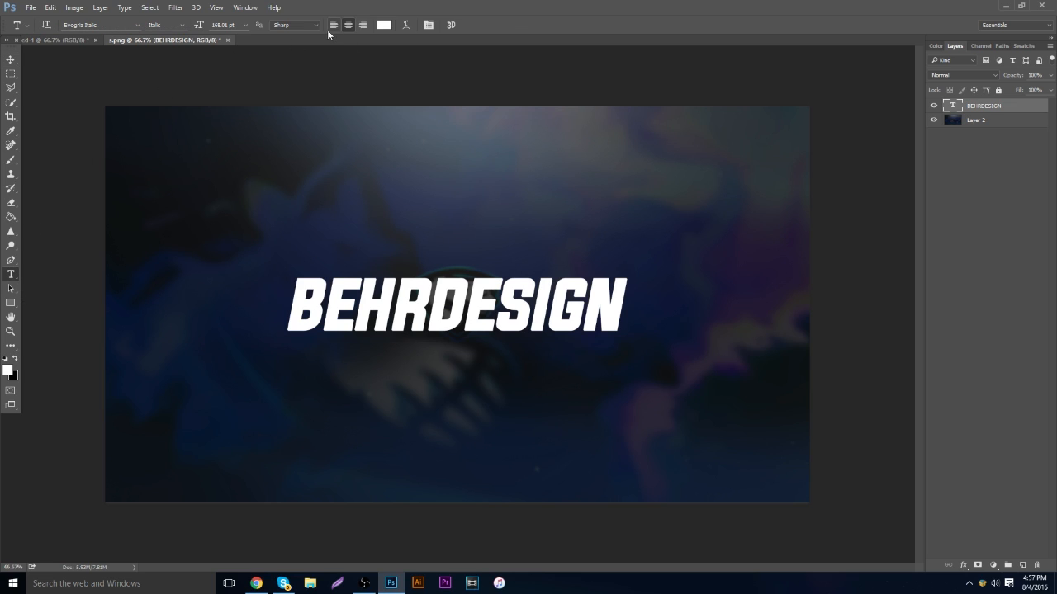
pyautogui.hotkey('ctrl', 't')
pyautogui.press('Return')
pyautogui.click(140, 24)
pyautogui.press('Down')
pyautogui.press('Down')
pyautogui.press('Down')
pyautogui.press('Down')
pyautogui.press('Down')
pyautogui.press('Down')
pyautogui.press('Down')
pyautogui.press('Down')
pyautogui.press('Down')
pyautogui.press('Down')
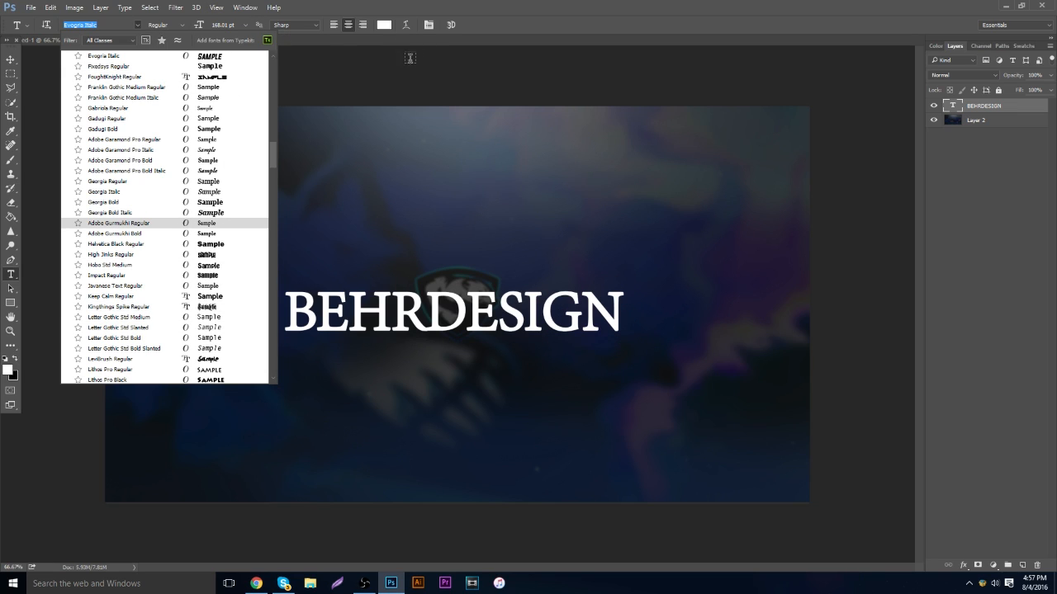
pyautogui.click(135, 26)
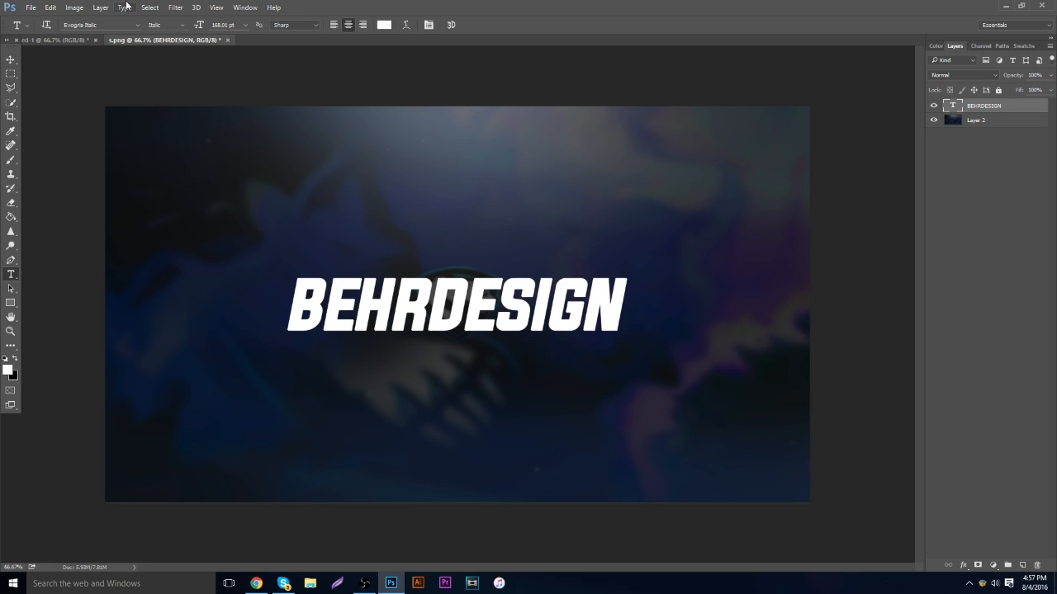
# Switch the BEHRDESIGN text between the Regular and Italic font styles to compare them, ending on Italic.
pyautogui.click(183, 26)
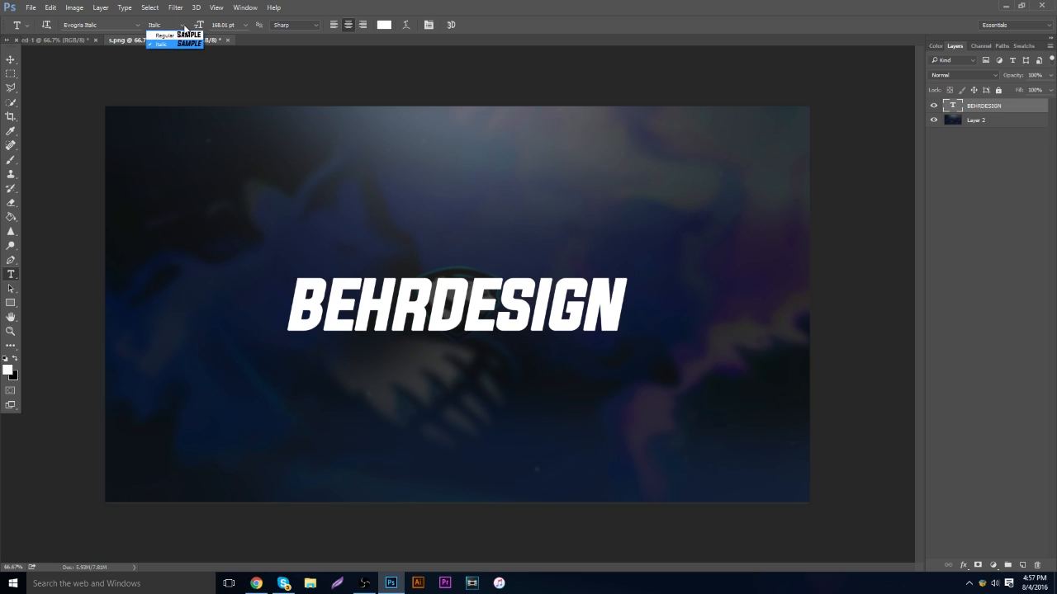
pyautogui.click(185, 36)
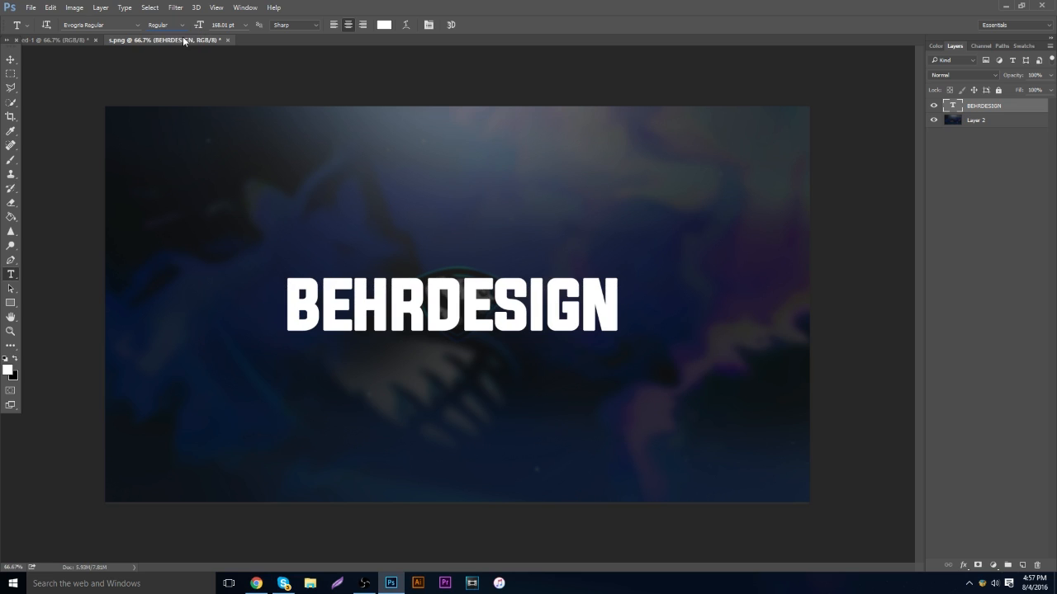
pyautogui.click(183, 25)
pyautogui.click(180, 44)
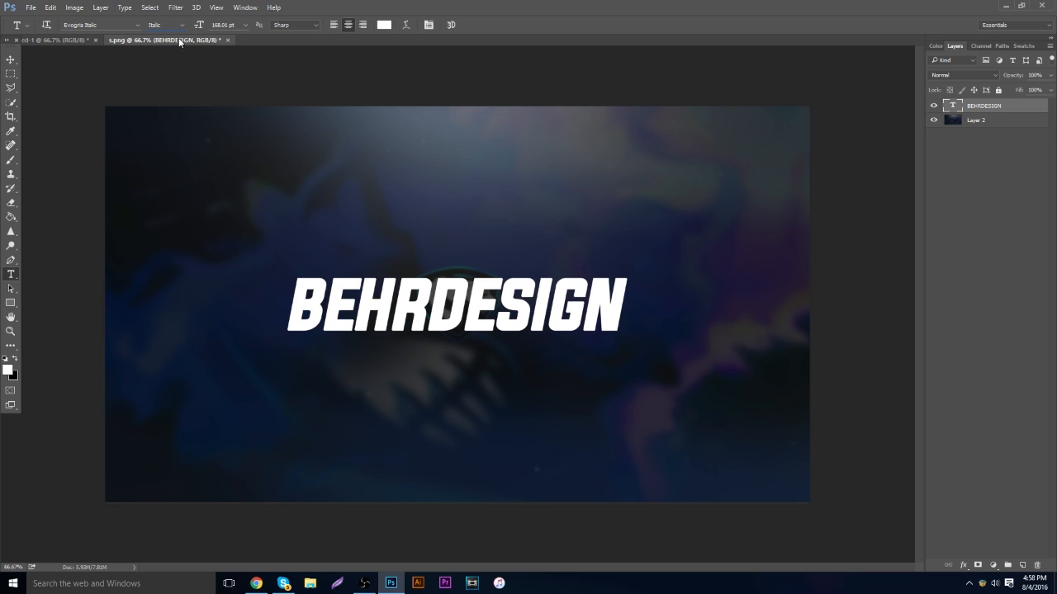
pyautogui.click(182, 25)
pyautogui.click(183, 34)
pyautogui.click(183, 29)
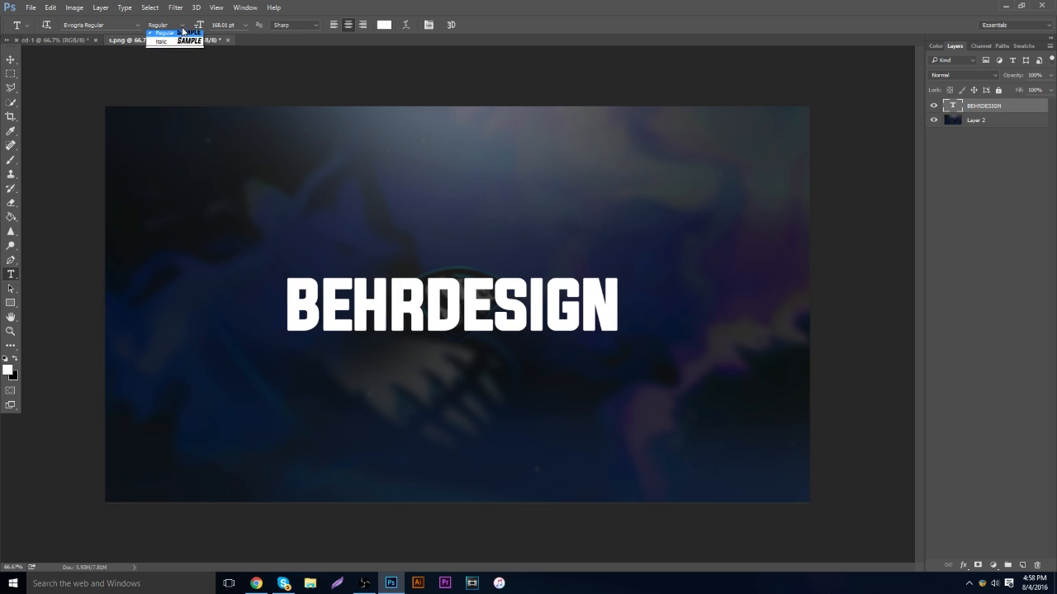
pyautogui.click(180, 43)
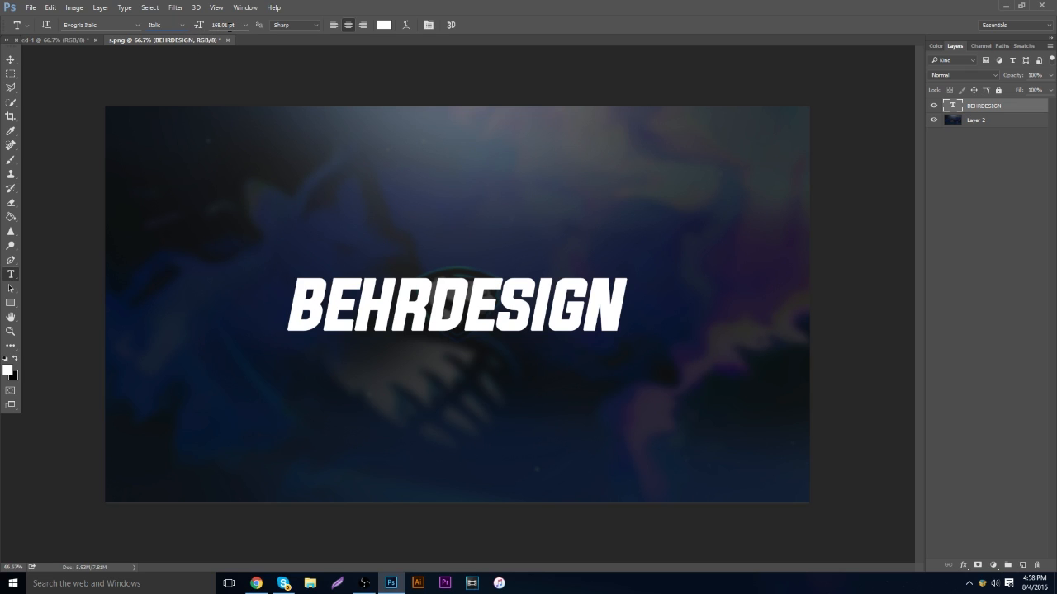
# Set the font size of the whole BEHRDESIGN text to the 36 pt preset.
pyautogui.click(245, 25)
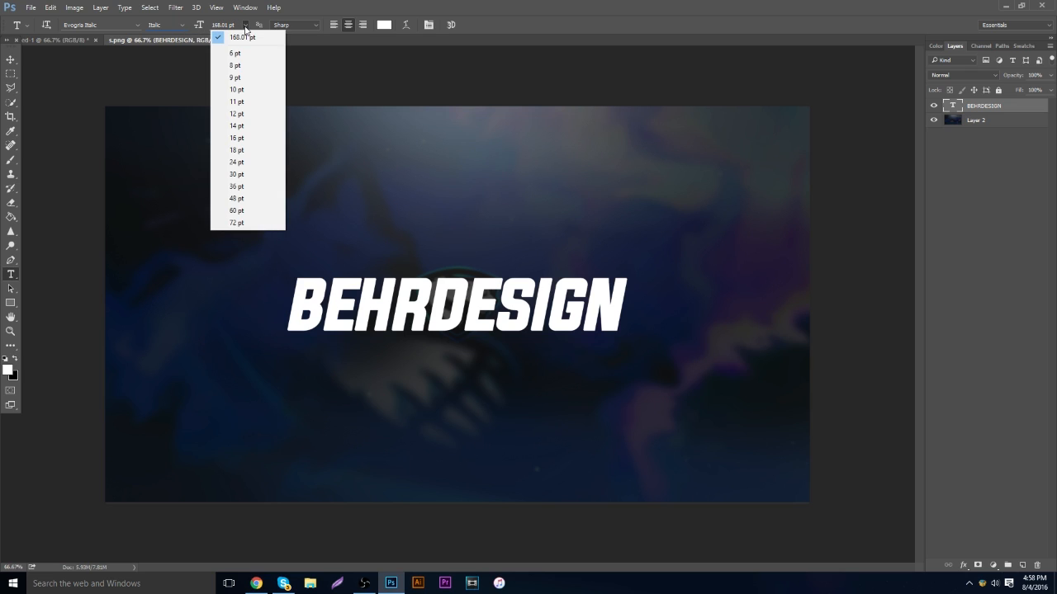
pyautogui.click(245, 26)
pyautogui.moveTo(303, 299); pyautogui.dragTo(649, 300)
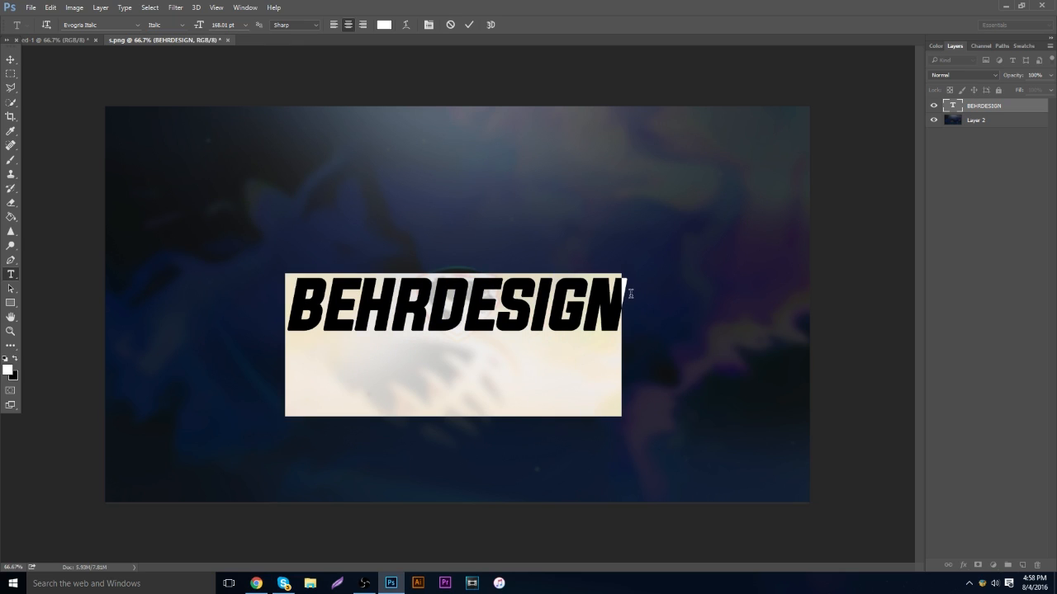
pyautogui.moveTo(194, 26); pyautogui.dragTo(273, 32)
pyautogui.click(245, 25)
pyautogui.click(266, 188)
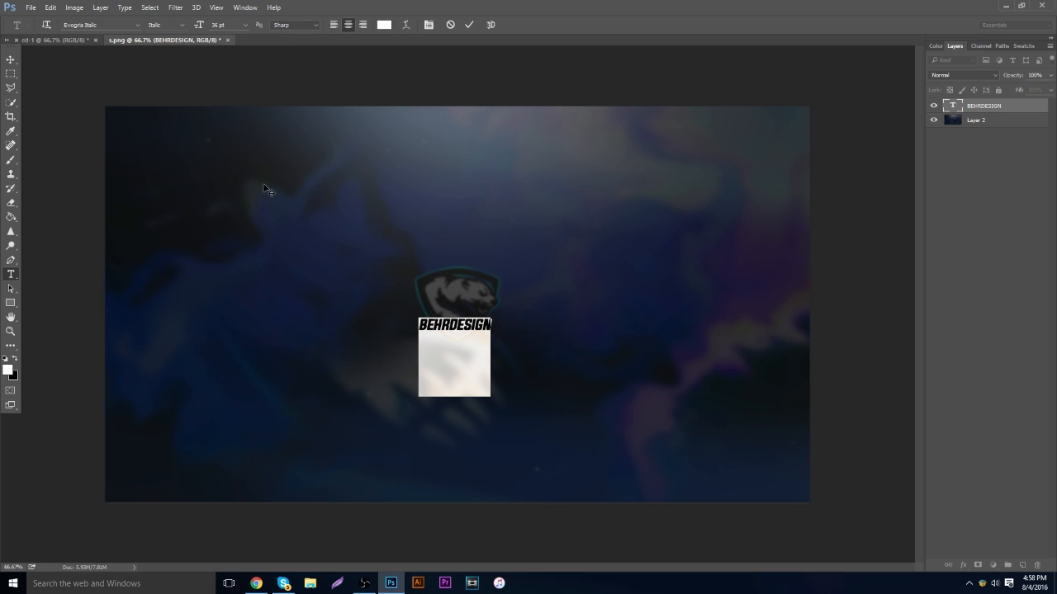
# Set the font size of the BEHRDESIGN text to 197 pt.
pyautogui.moveTo(199, 27); pyautogui.dragTo(295, 47)
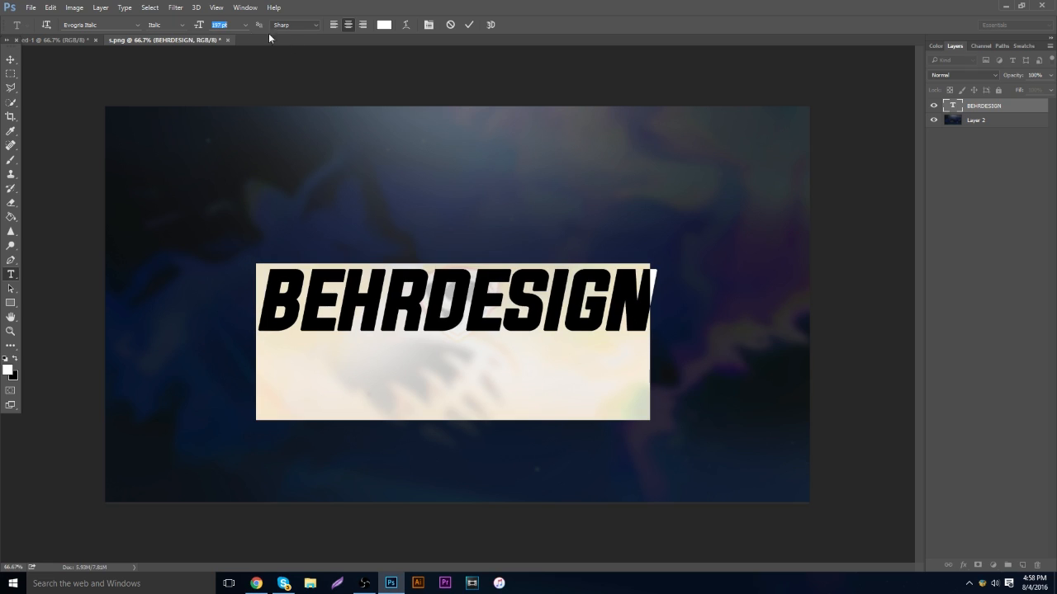
pyautogui.click(245, 24)
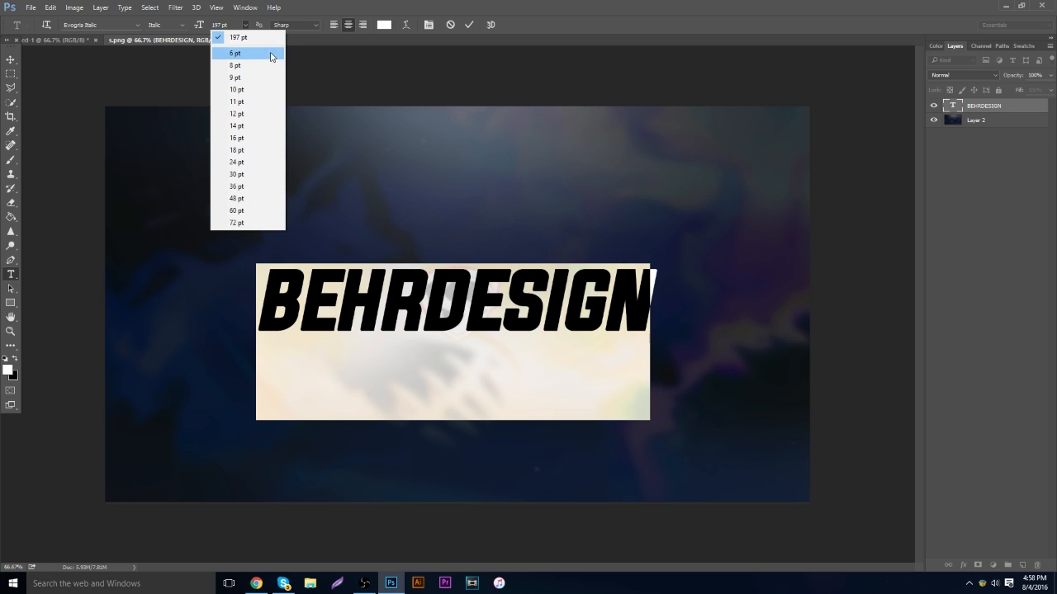
pyautogui.click(297, 17)
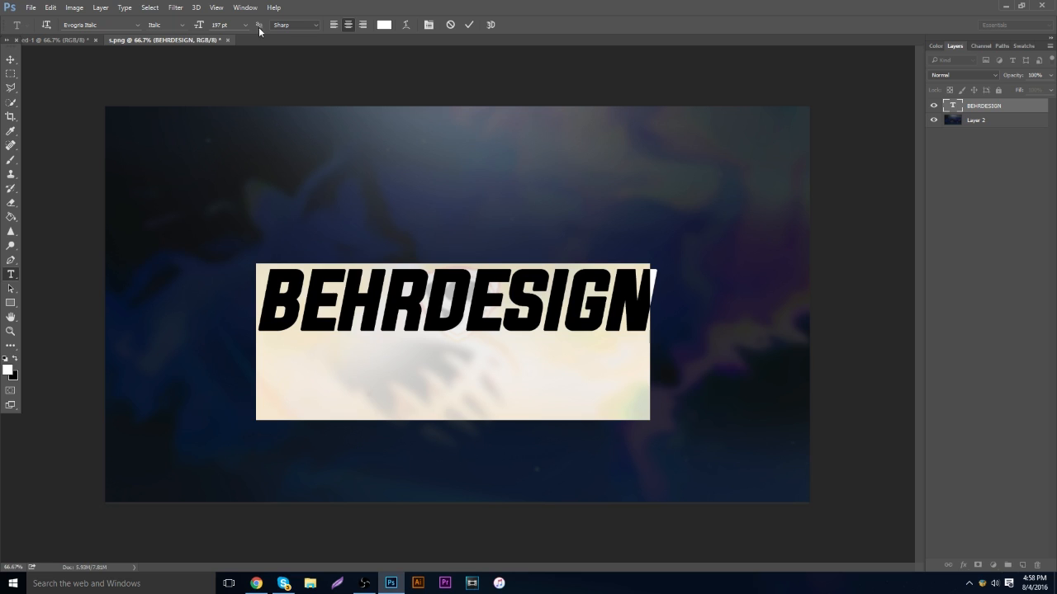
# Set the anti-aliasing method of the BEHRDESIGN text to Smooth.
pyautogui.click(316, 26)
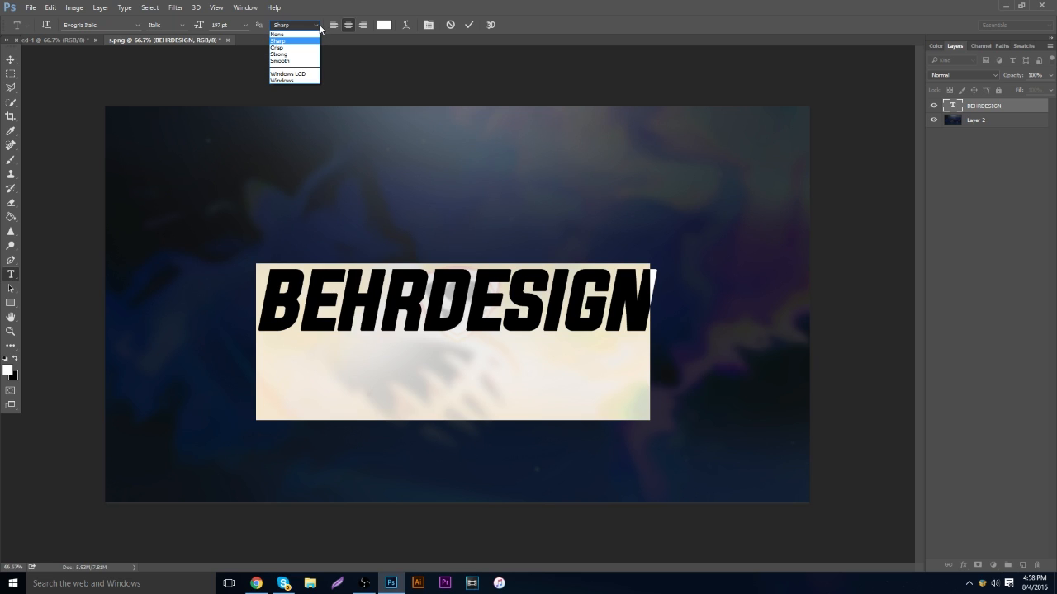
pyautogui.click(319, 26)
pyautogui.click(337, 285)
pyautogui.moveTo(262, 306); pyautogui.dragTo(699, 336)
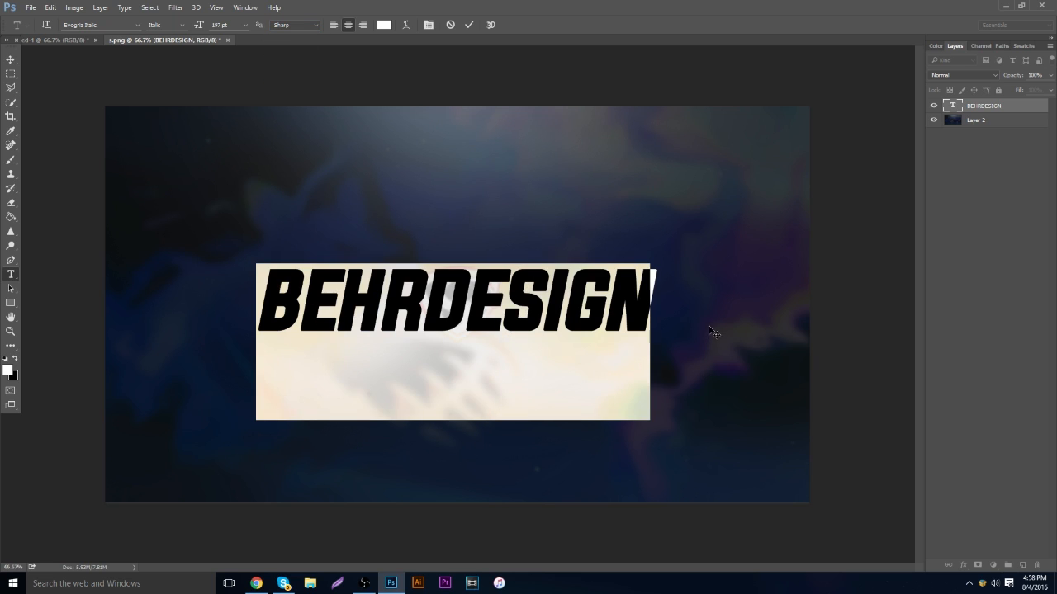
pyautogui.click(636, 287)
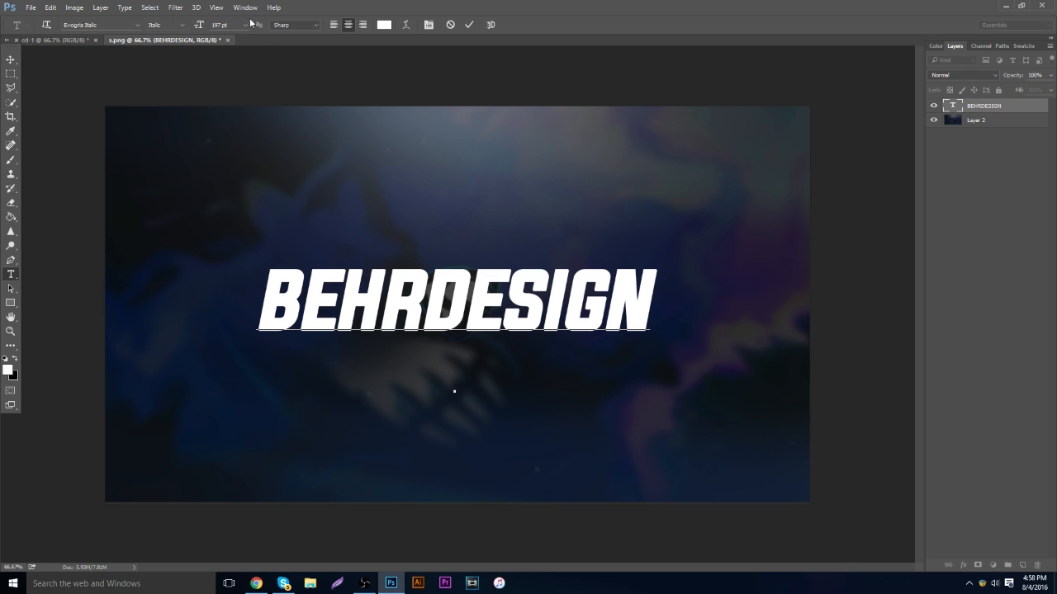
pyautogui.click(318, 27)
pyautogui.click(311, 40)
pyautogui.click(308, 26)
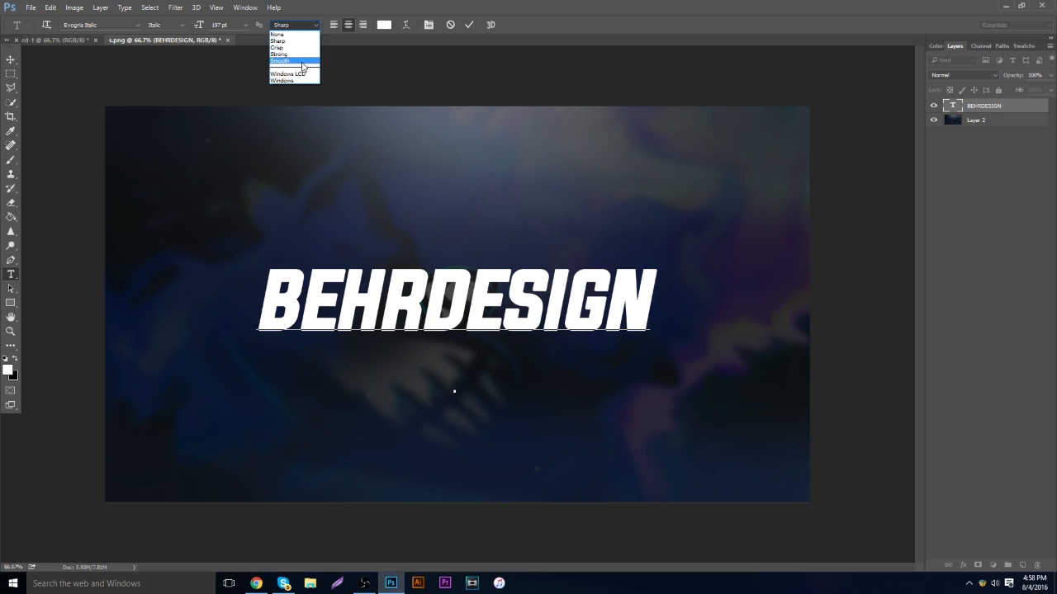
pyautogui.click(301, 61)
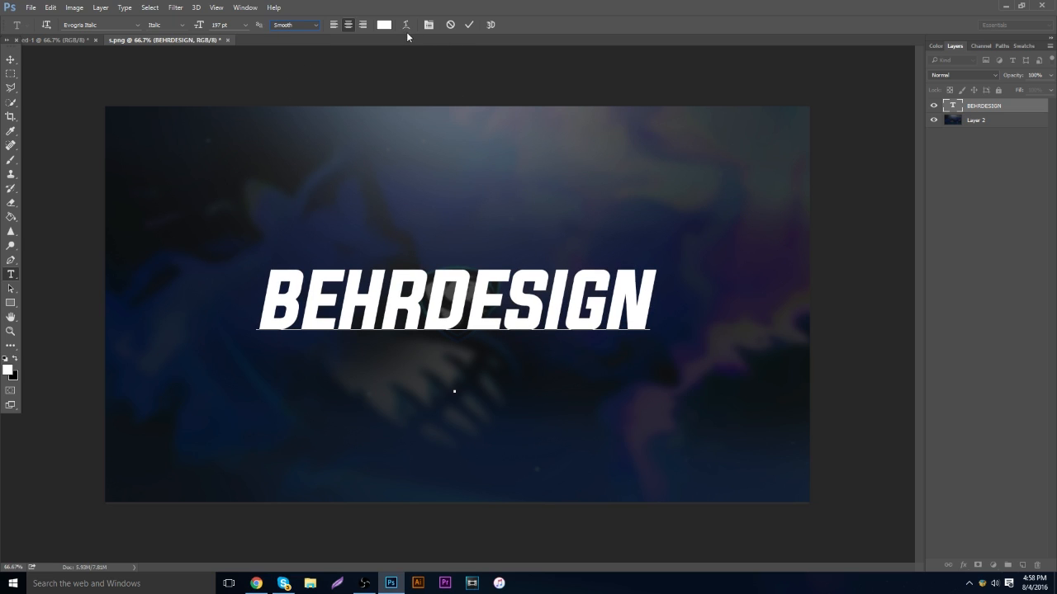
# Change the anti-aliasing of the whole BEHRDESIGN text to Strong and deselect the text to view it.
pyautogui.moveTo(647, 302); pyautogui.dragTo(208, 257)
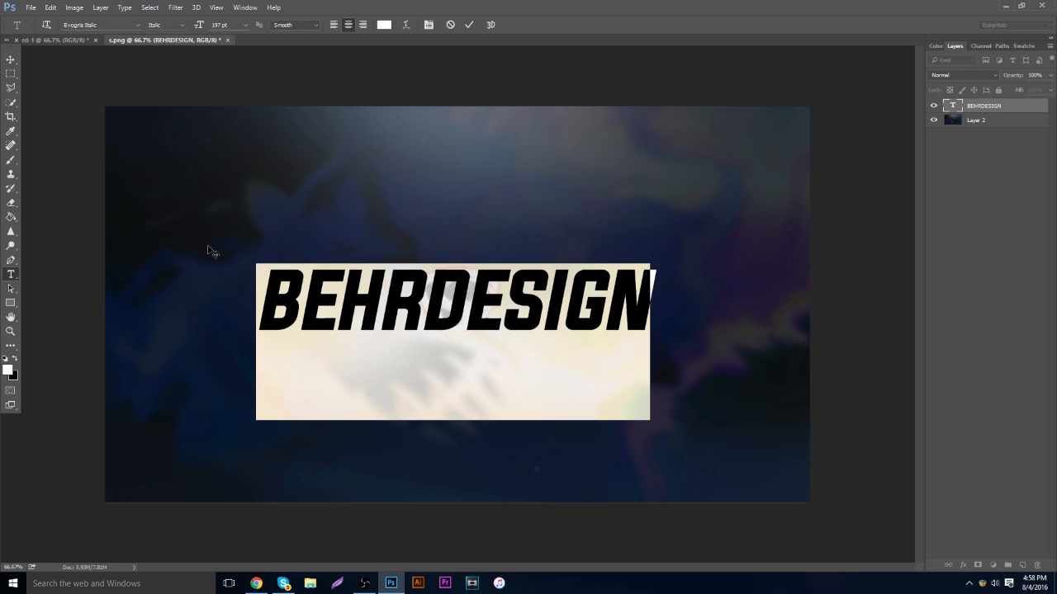
pyautogui.click(315, 26)
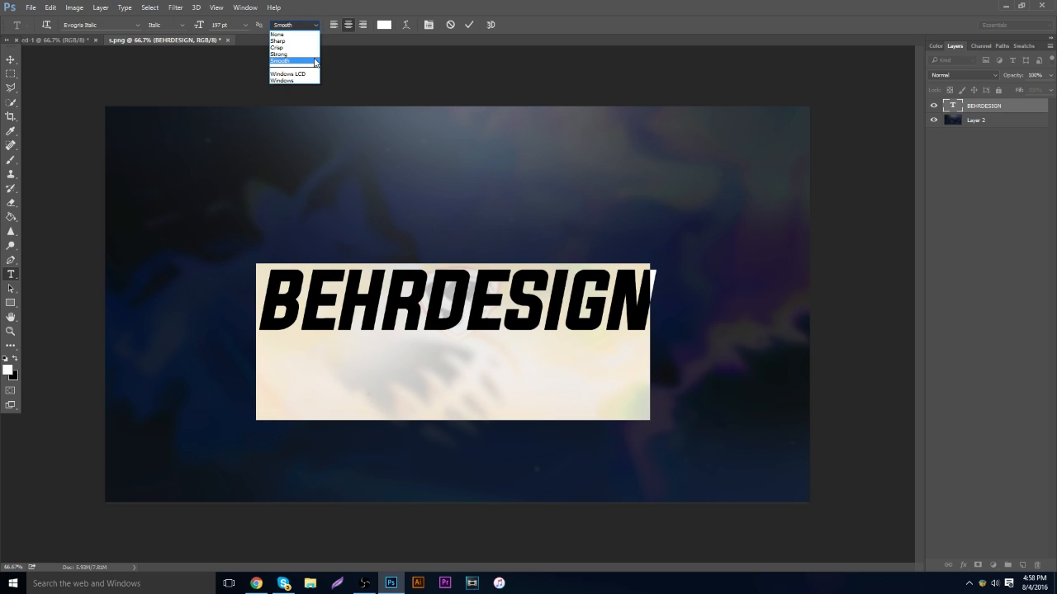
pyautogui.click(305, 54)
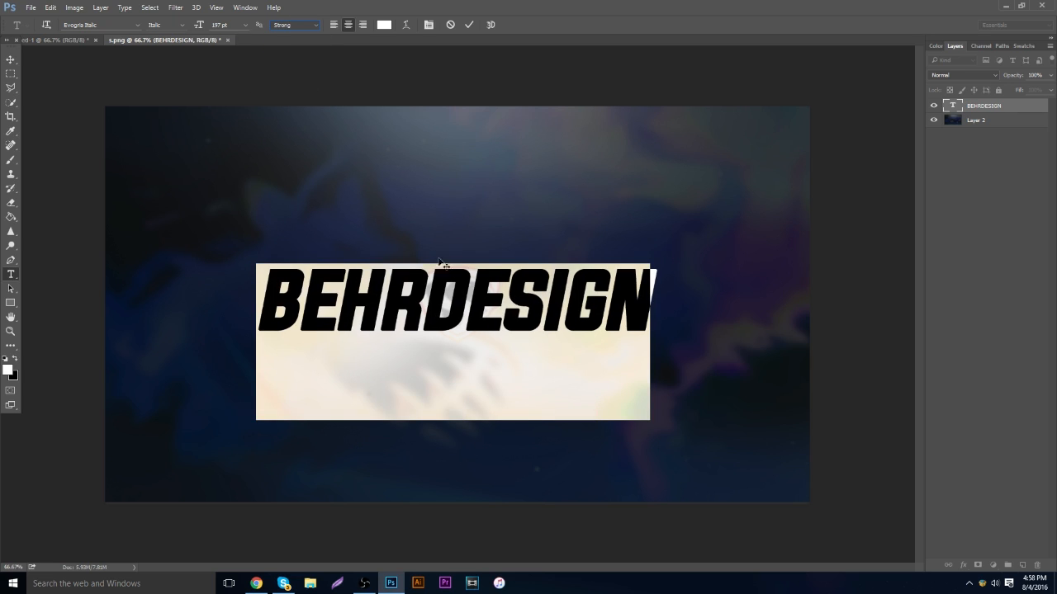
pyautogui.click(455, 389)
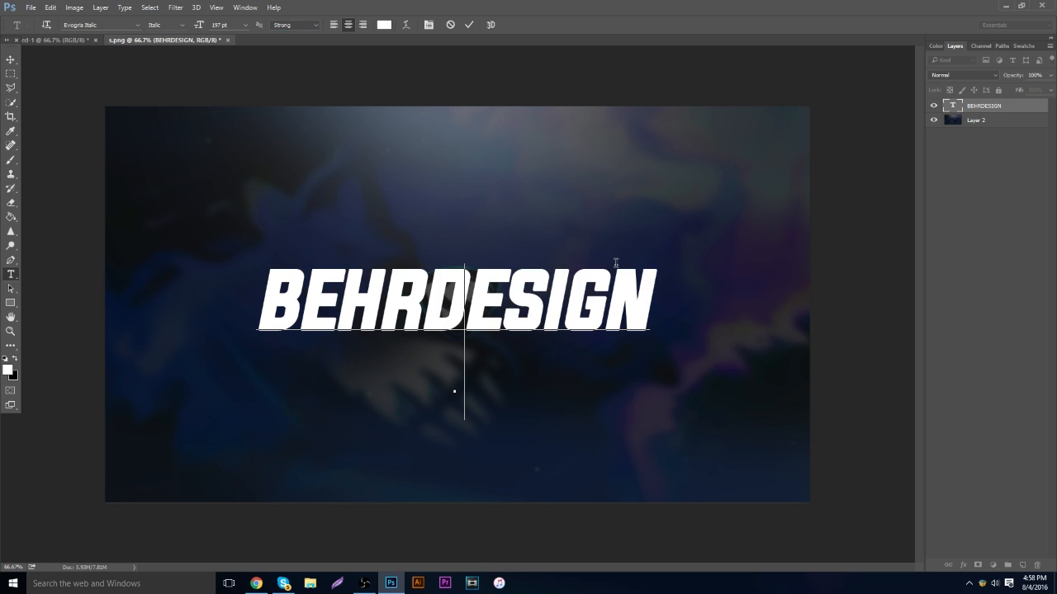
# Switch the anti-aliasing of the selected BEHRDESIGN text to Crisp.
pyautogui.moveTo(654, 294); pyautogui.dragTo(189, 277)
pyautogui.click(295, 25)
pyautogui.click(295, 48)
pyautogui.click(337, 289)
# Set the whole title text's anti-aliasing to Sharp and clear the text selection.
pyautogui.click(267, 310)
pyautogui.moveTo(267, 309); pyautogui.dragTo(679, 335)
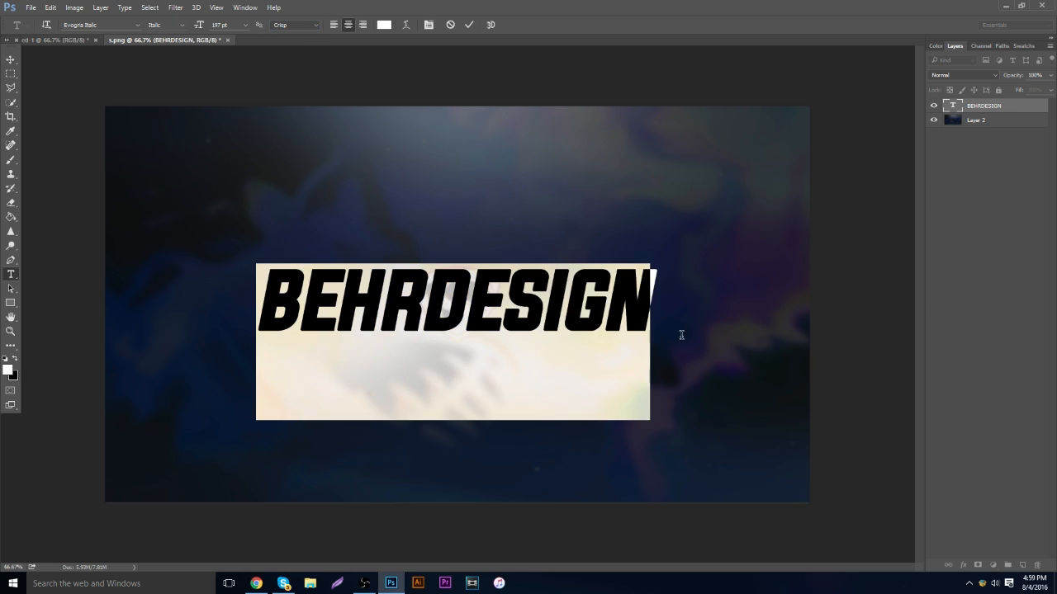
pyautogui.click(300, 26)
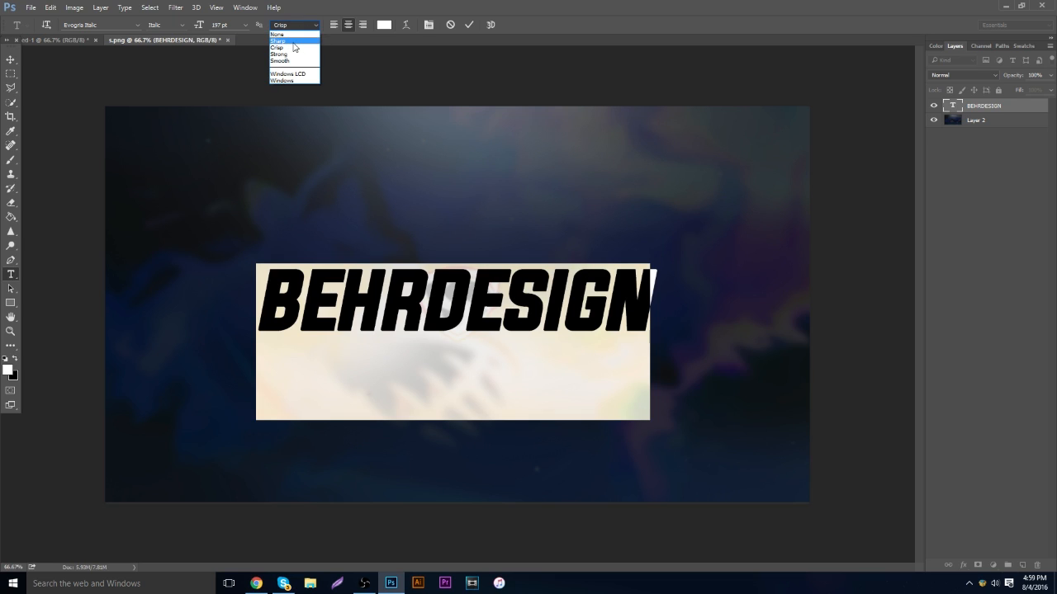
pyautogui.click(293, 42)
pyautogui.click(437, 317)
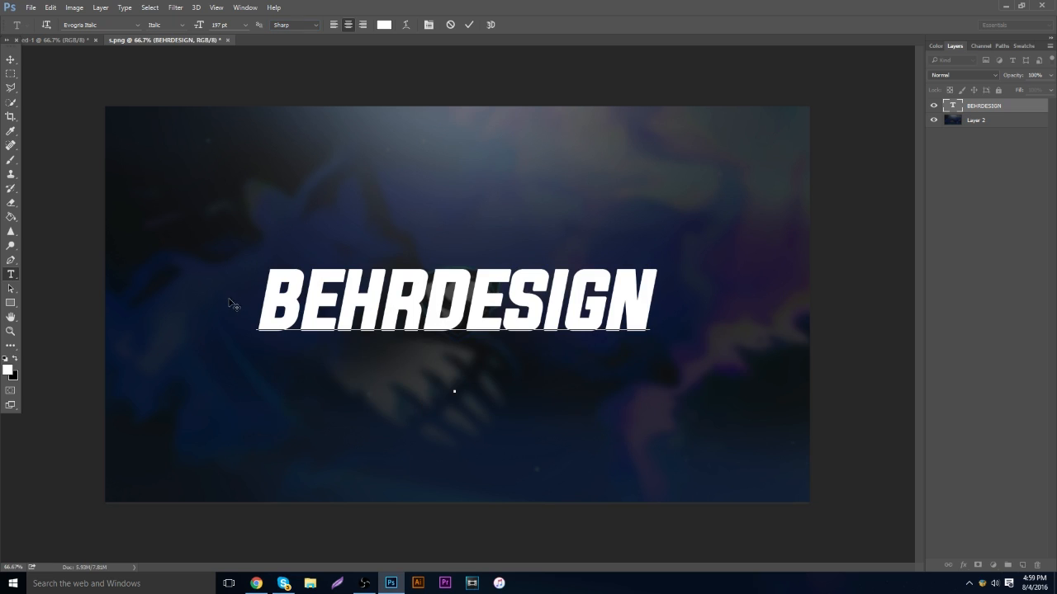
# Review the anti-aliasing methods for the BEHRDESIGN text and set it to None.
pyautogui.moveTo(262, 291); pyautogui.dragTo(661, 310)
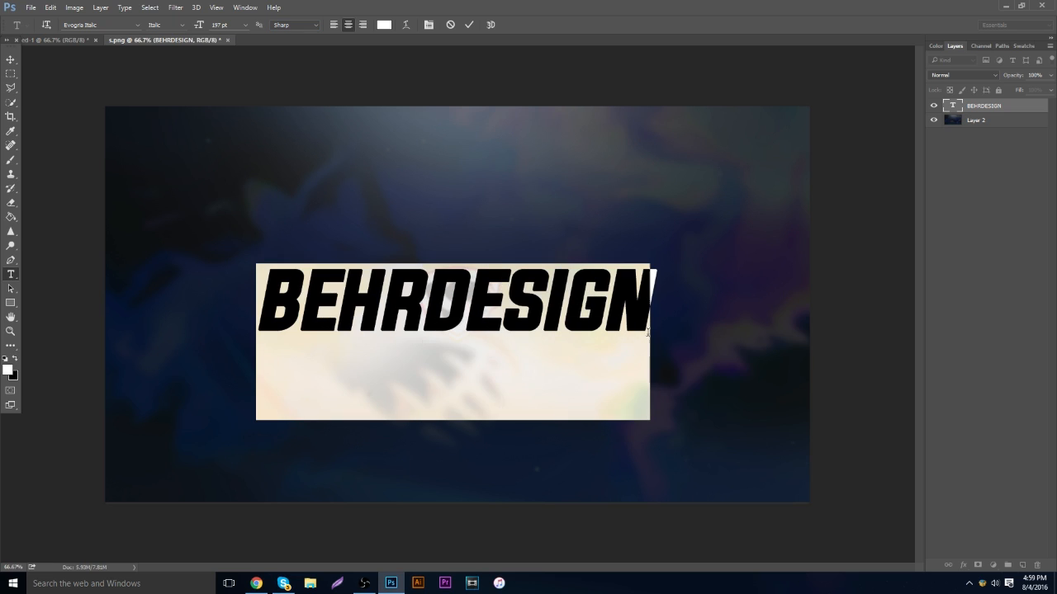
pyautogui.click(316, 26)
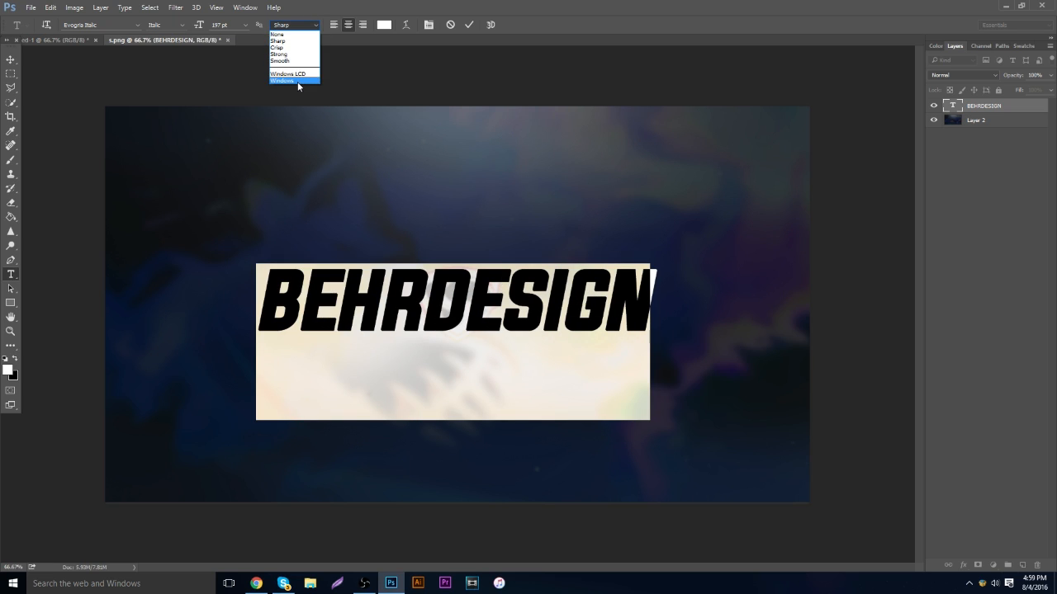
pyautogui.click(308, 28)
pyautogui.click(370, 325)
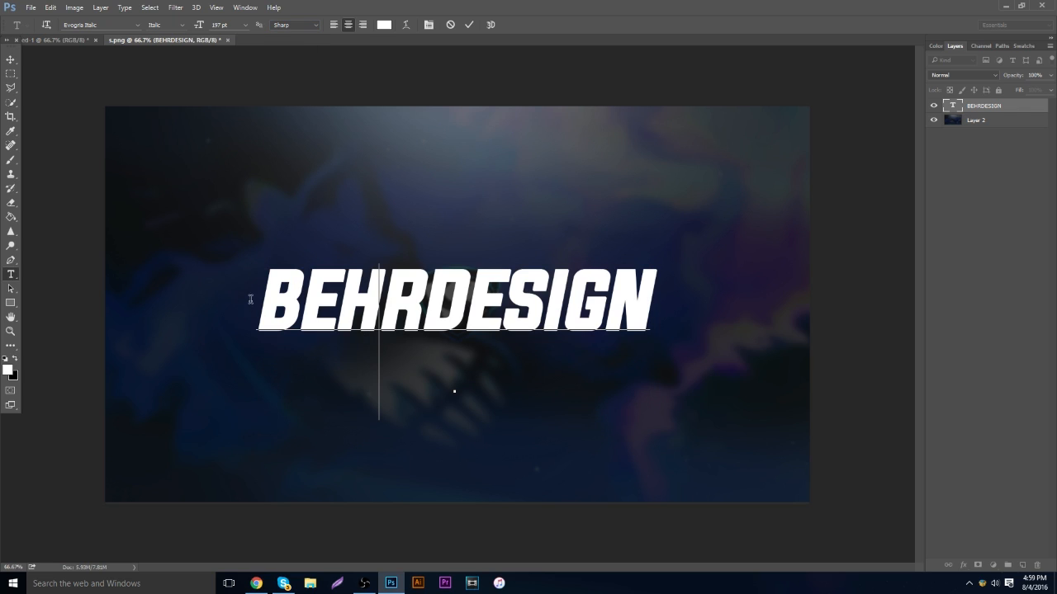
pyautogui.hotkey('ctrl', 'a')
pyautogui.click(303, 24)
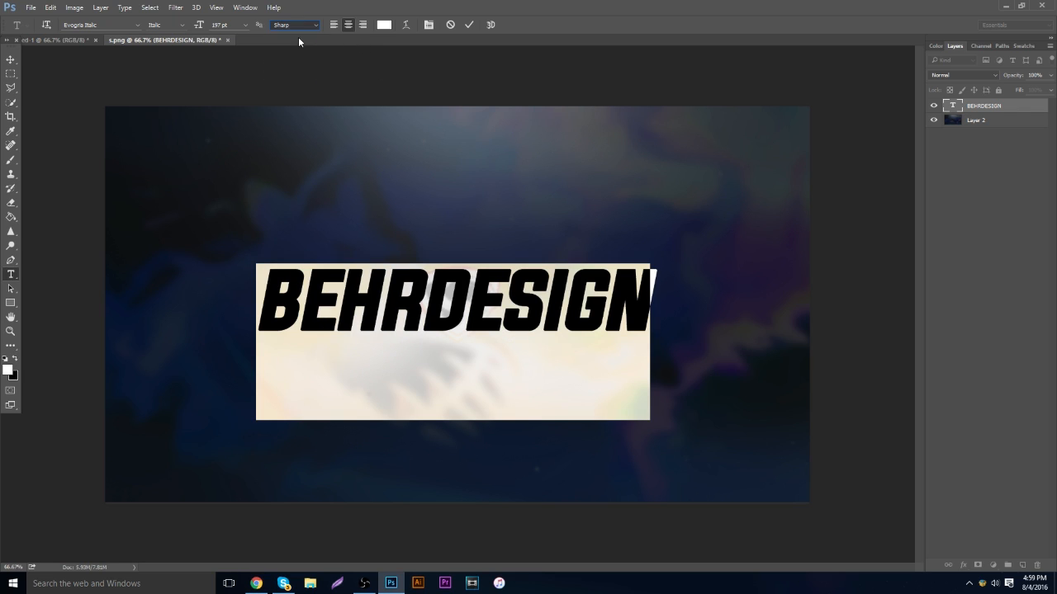
pyautogui.click(281, 34)
pyautogui.click(455, 386)
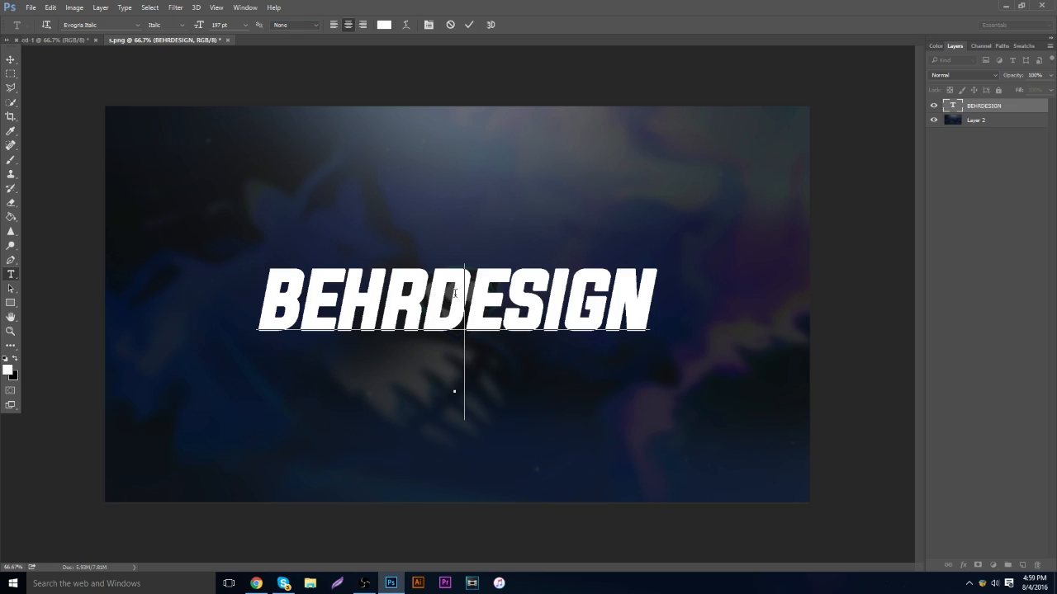
# Select all of the BEHRDESIGN text and return its anti-aliasing to Sharp.
pyautogui.hotkey('ctrl', 'a')
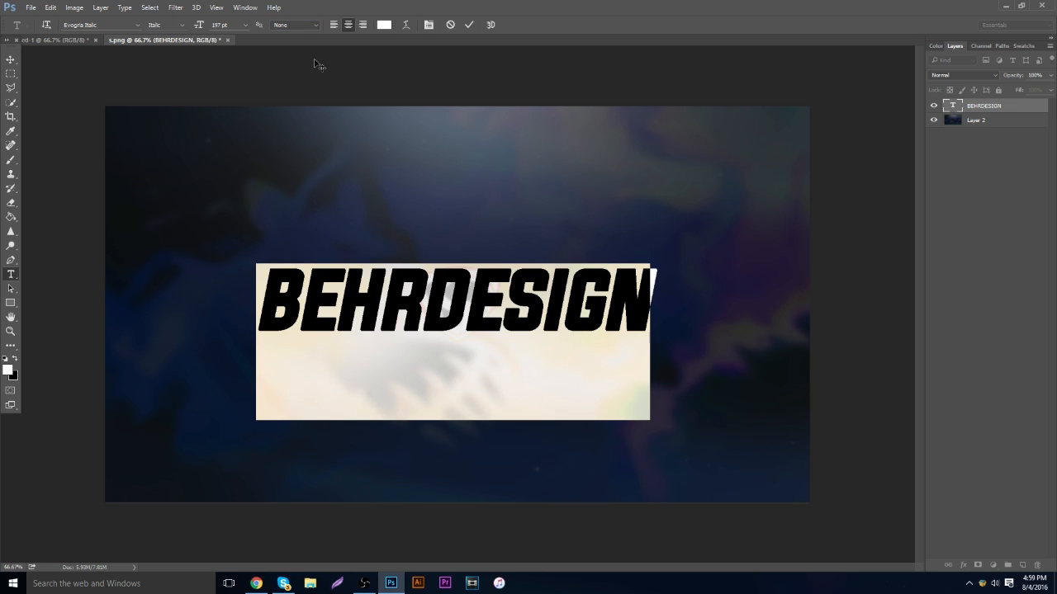
pyautogui.click(316, 26)
pyautogui.click(284, 41)
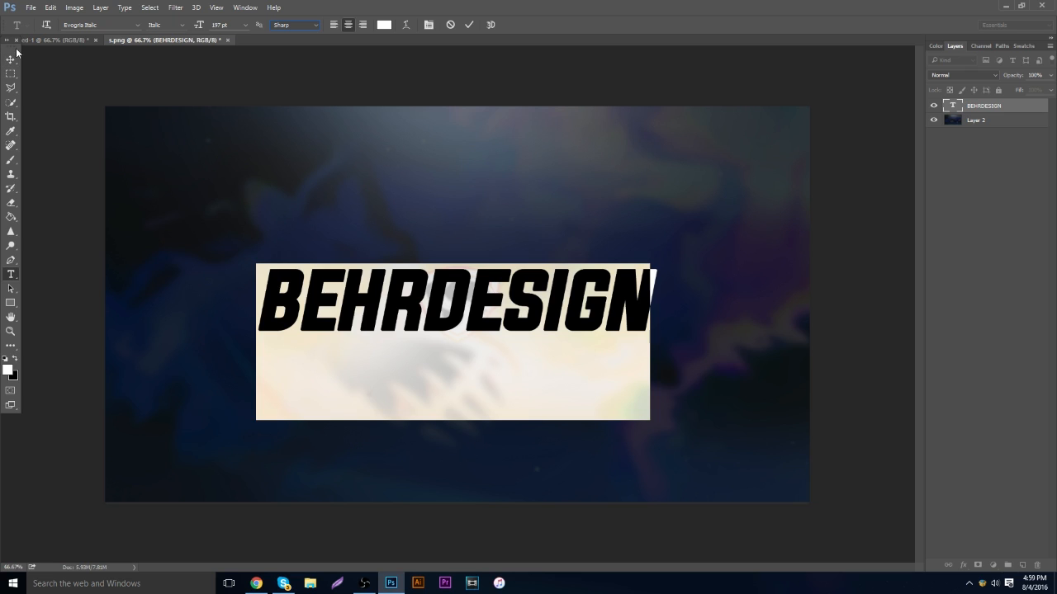
# Select the BEHRDESIGN text and preview a bright cyan text color, #00fff0.
pyautogui.click(335, 289)
pyautogui.doubleClick(337, 289)
pyautogui.click(383, 25)
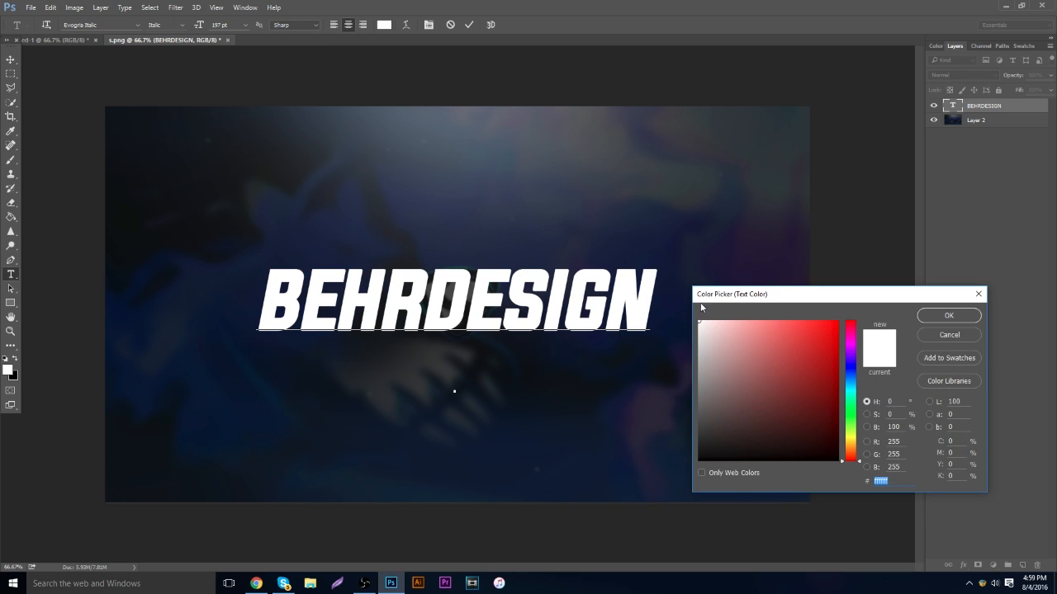
pyautogui.moveTo(811, 365); pyautogui.dragTo(558, 245)
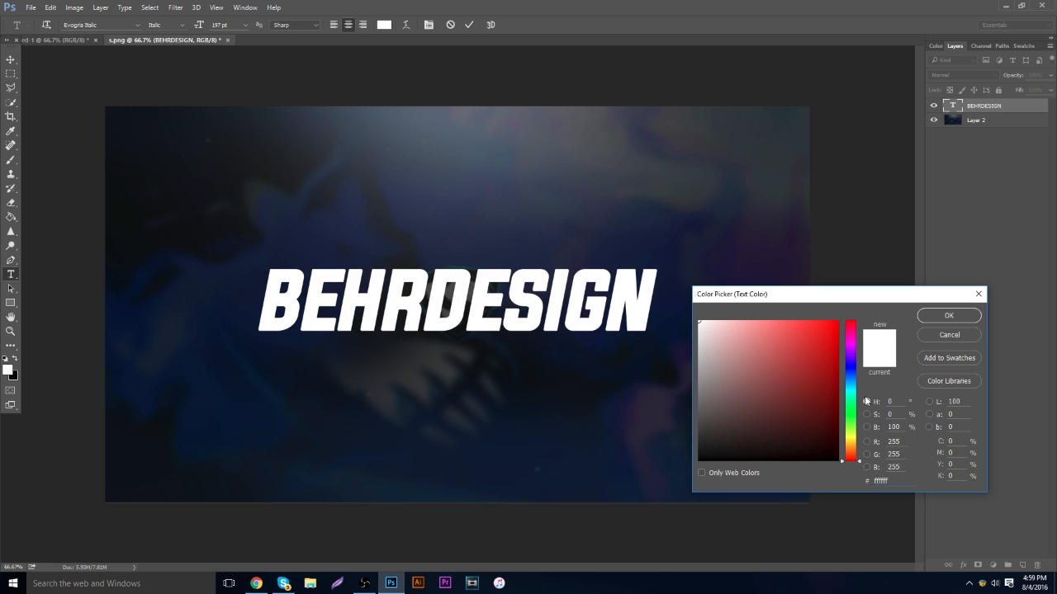
pyautogui.click(851, 416)
pyautogui.moveTo(816, 414); pyautogui.dragTo(846, 393)
pyautogui.click(837, 321)
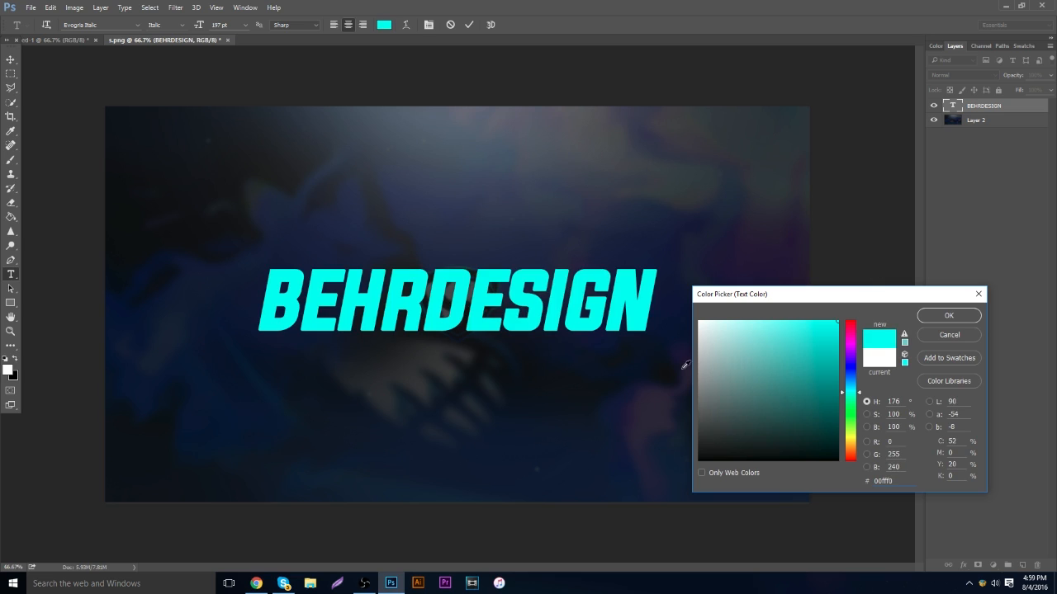
# Set the text color to white, #ffffff, and commit the text edit.
pyautogui.moveTo(734, 385); pyautogui.dragTo(699, 321)
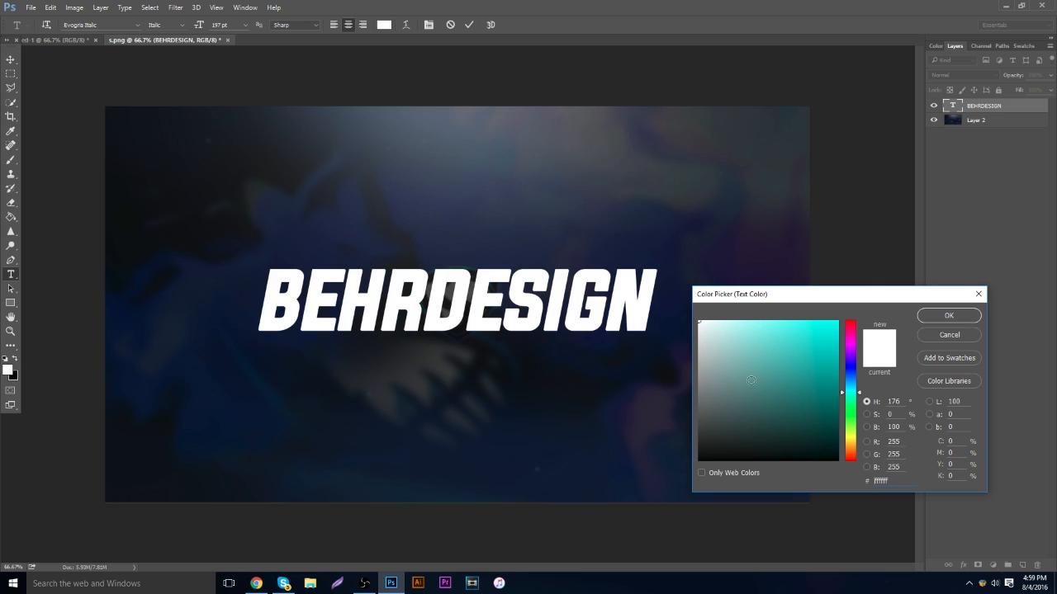
pyautogui.click(949, 315)
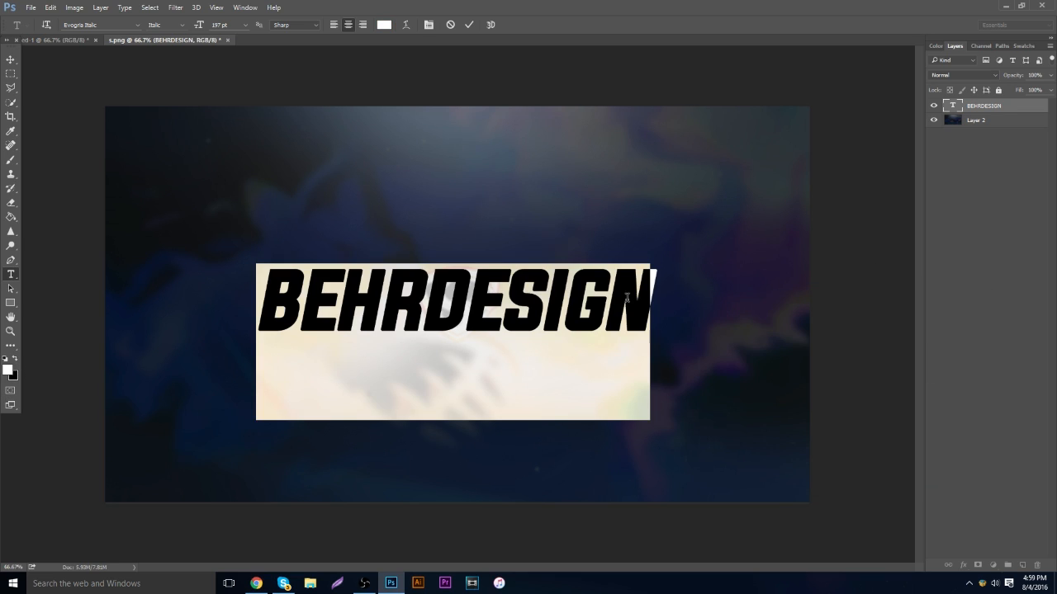
pyautogui.click(11, 60)
# Change the font style of the whole BEHRDESIGN text to Regular with the Type tool.
pyautogui.click(11, 275)
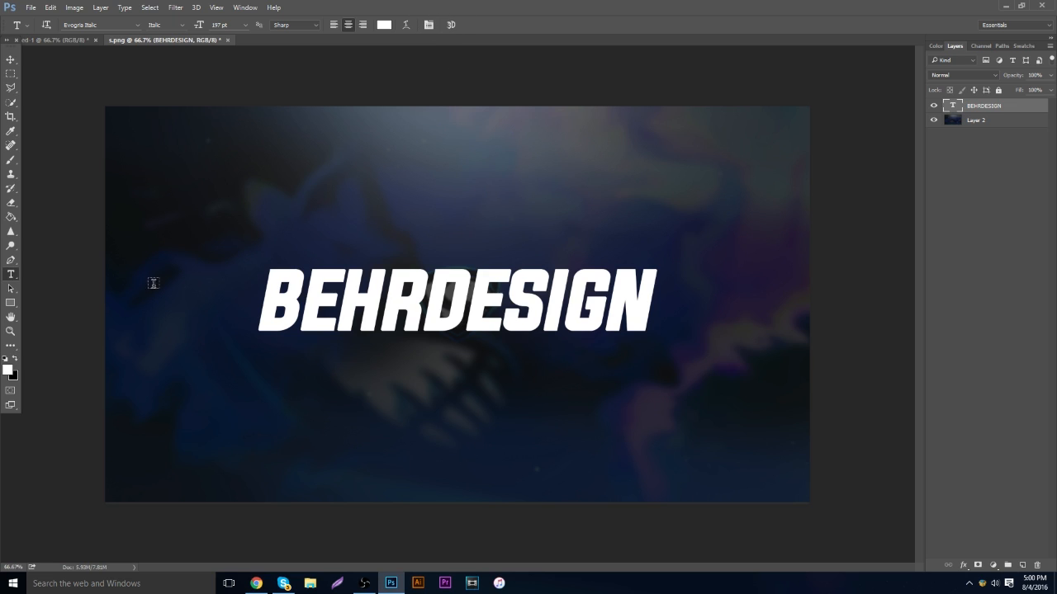
pyautogui.moveTo(275, 285); pyautogui.dragTo(781, 325)
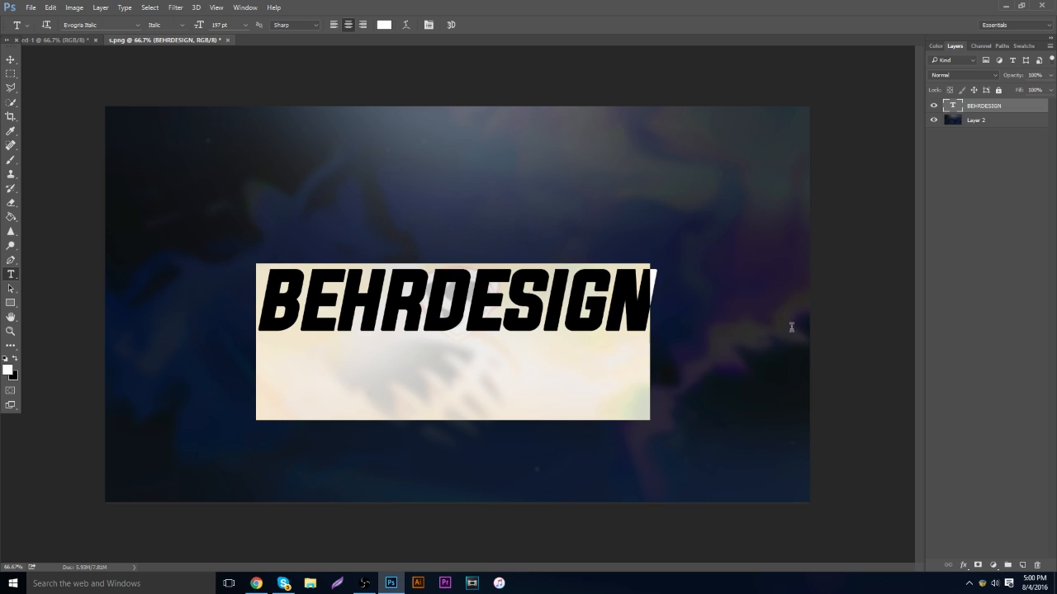
pyautogui.click(182, 27)
pyautogui.click(175, 36)
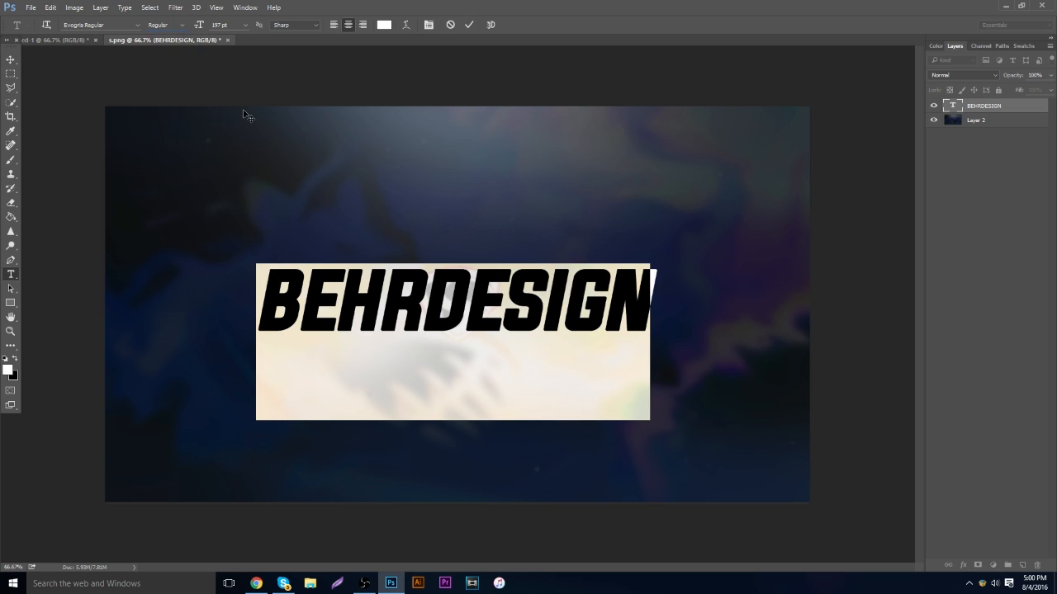
pyautogui.click(380, 301)
pyautogui.click(630, 312)
# Open Warp Text for the whole BEHRDESIGN text, removing its faux bold attribute, and move the dialog clear of the title.
pyautogui.hotkey('ctrl', 'a')
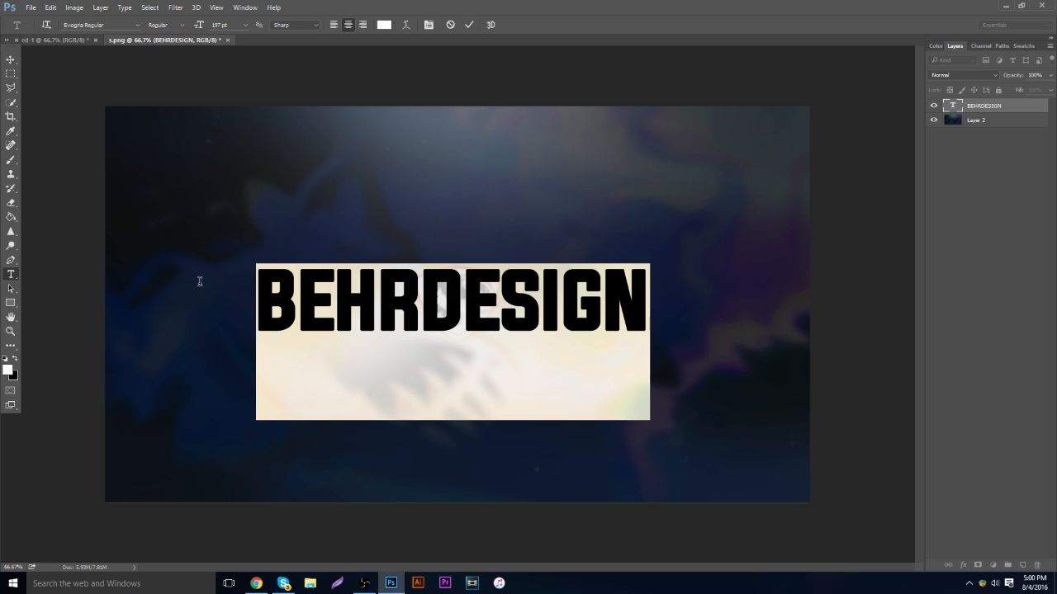
pyautogui.click(407, 26)
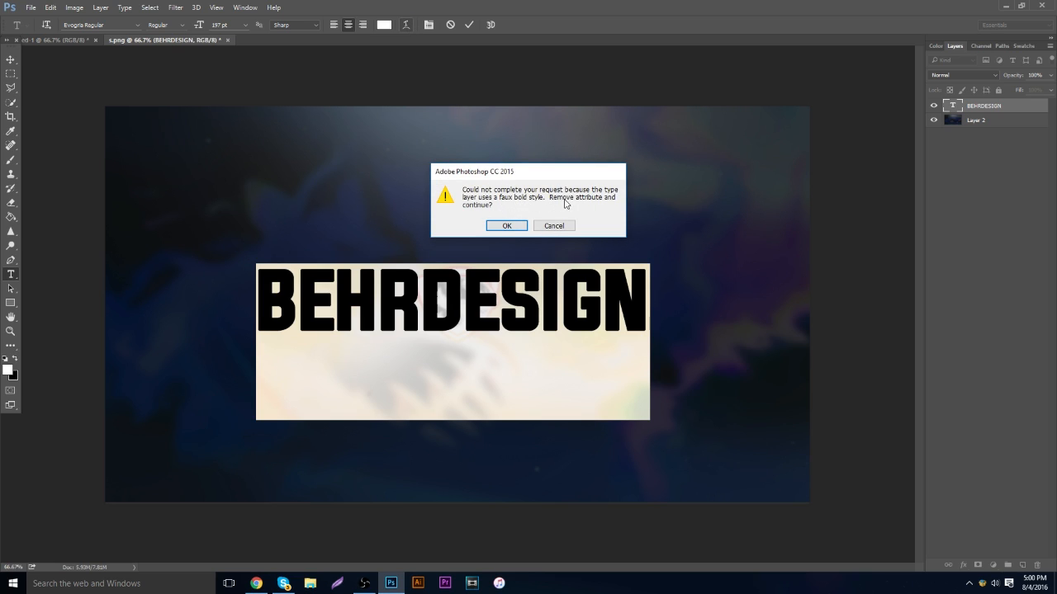
pyautogui.click(508, 225)
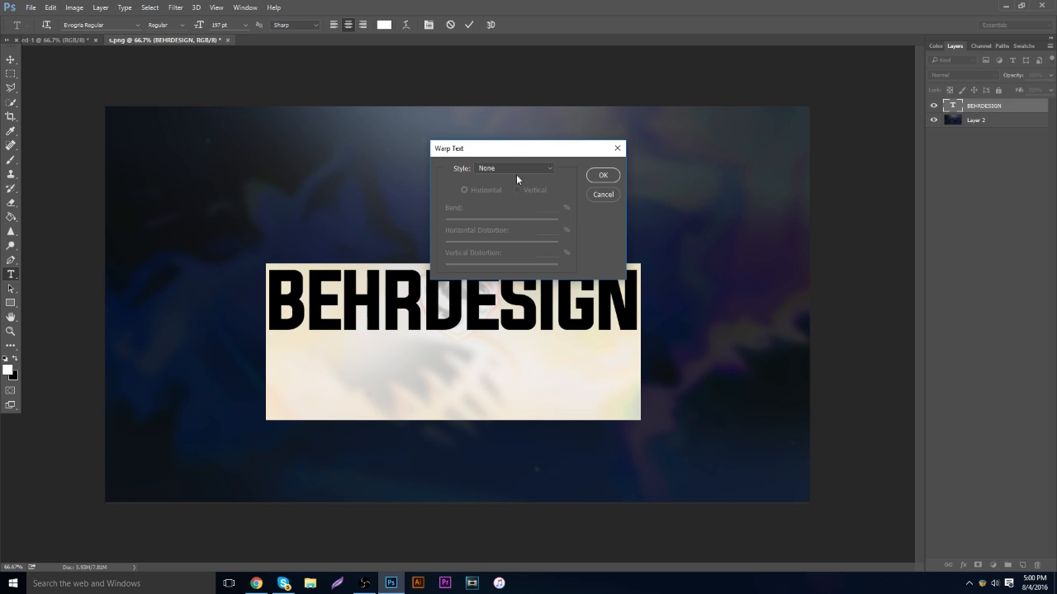
pyautogui.moveTo(483, 151); pyautogui.dragTo(752, 239)
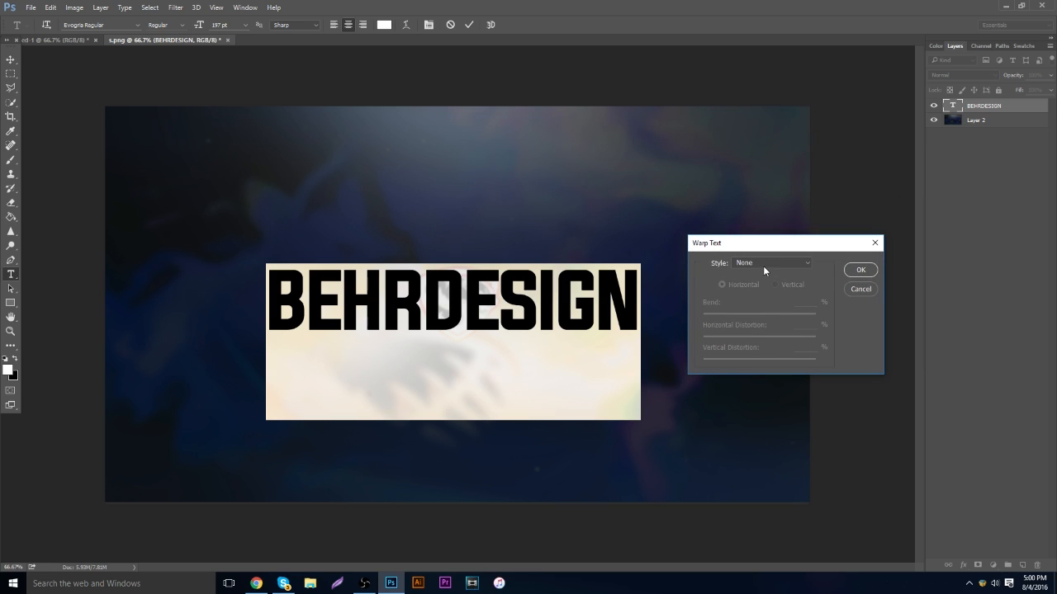
# Warp the BEHRDESIGN text with a horizontal Arc, bend +13%, horizontal distortion -19% and vertical distortion -25%.
pyautogui.click(763, 265)
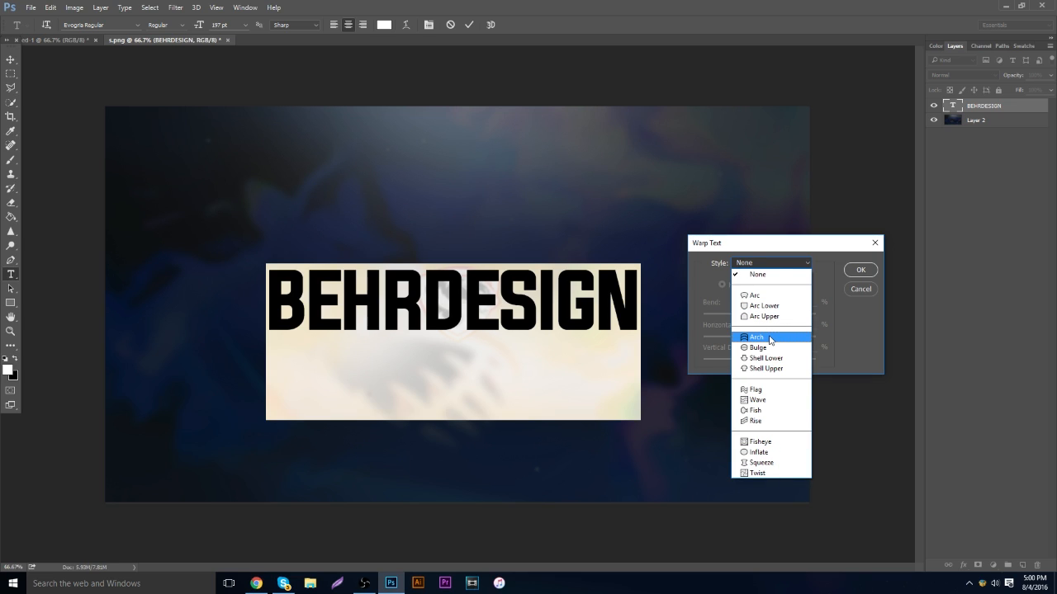
pyautogui.click(786, 296)
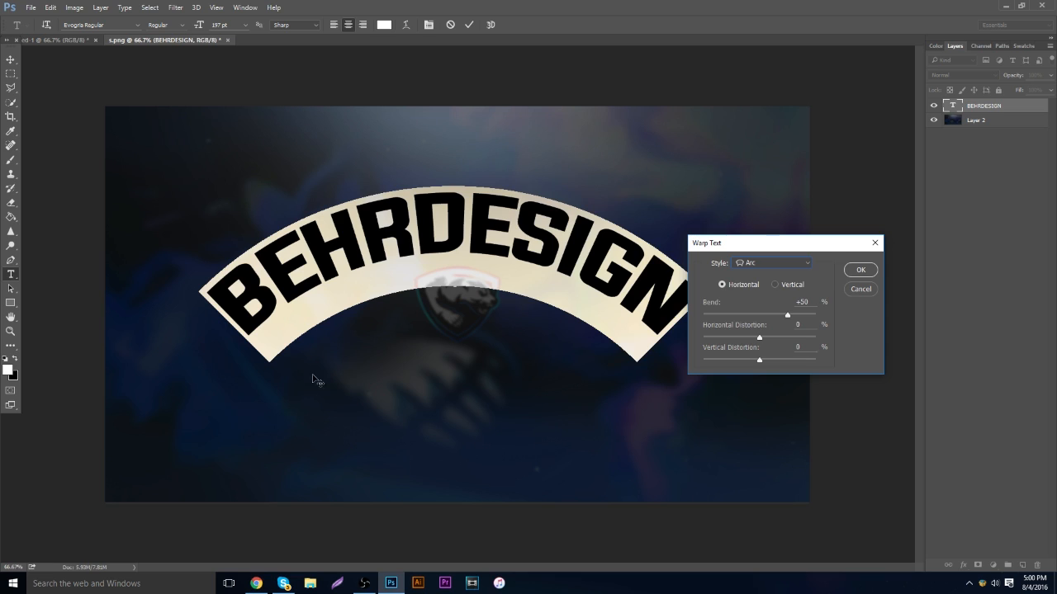
pyautogui.moveTo(787, 315); pyautogui.dragTo(766, 315)
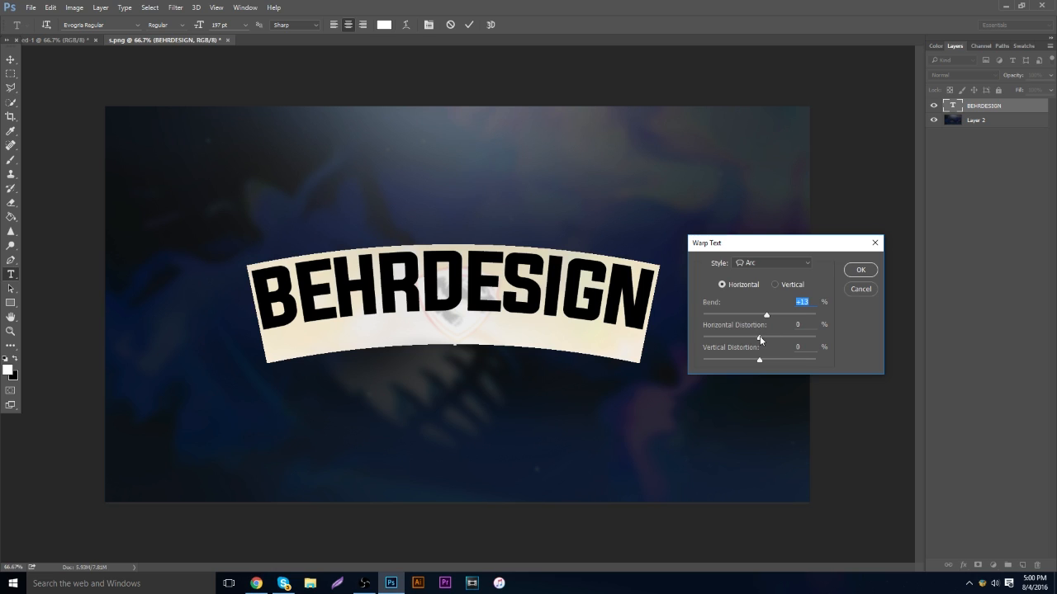
pyautogui.moveTo(761, 339)
pyautogui.mouseDown()
pyautogui.moveTo(781, 339)
pyautogui.moveTo(748, 339)
pyautogui.moveTo(762, 361)
pyautogui.moveTo(781, 361)
pyautogui.moveTo(748, 355)
pyautogui.mouseUp()
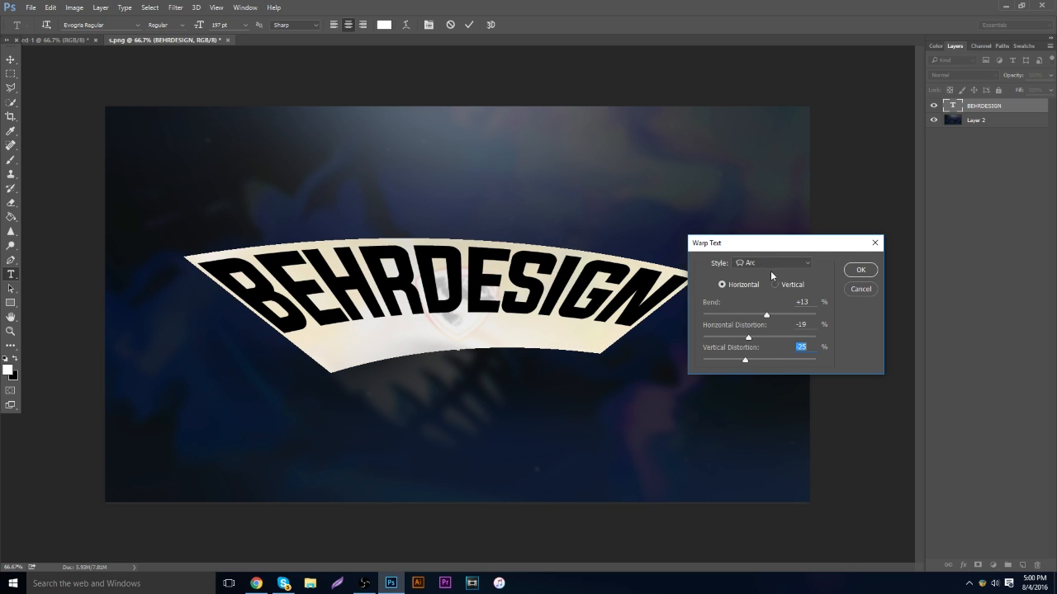
# Cancel the Arc warp and try a Bulge warp on the text, vertical with bend +46% and horizontal with bend +11%.
pyautogui.click(860, 290)
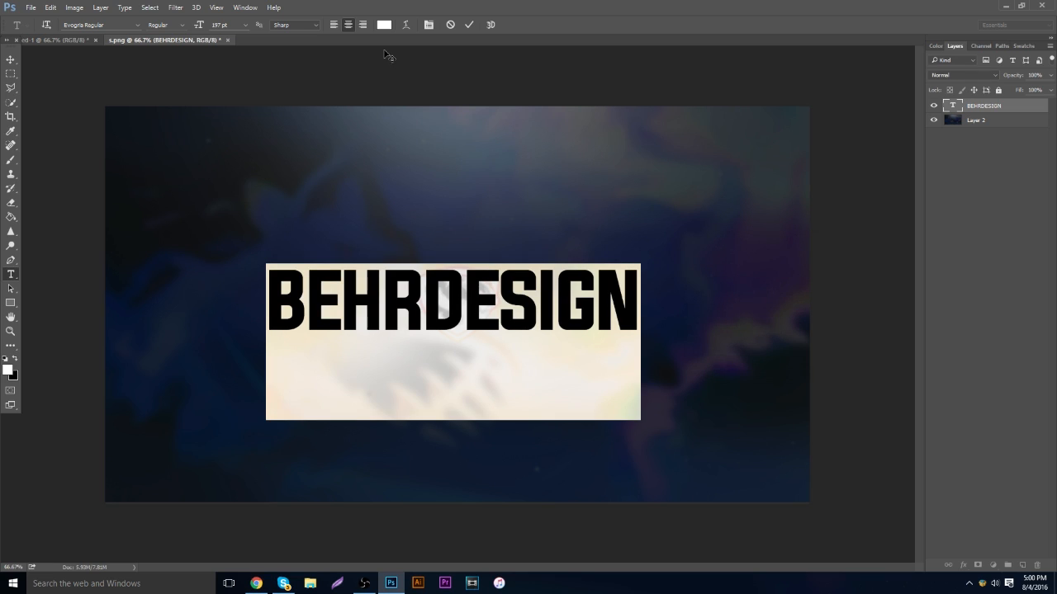
pyautogui.click(406, 26)
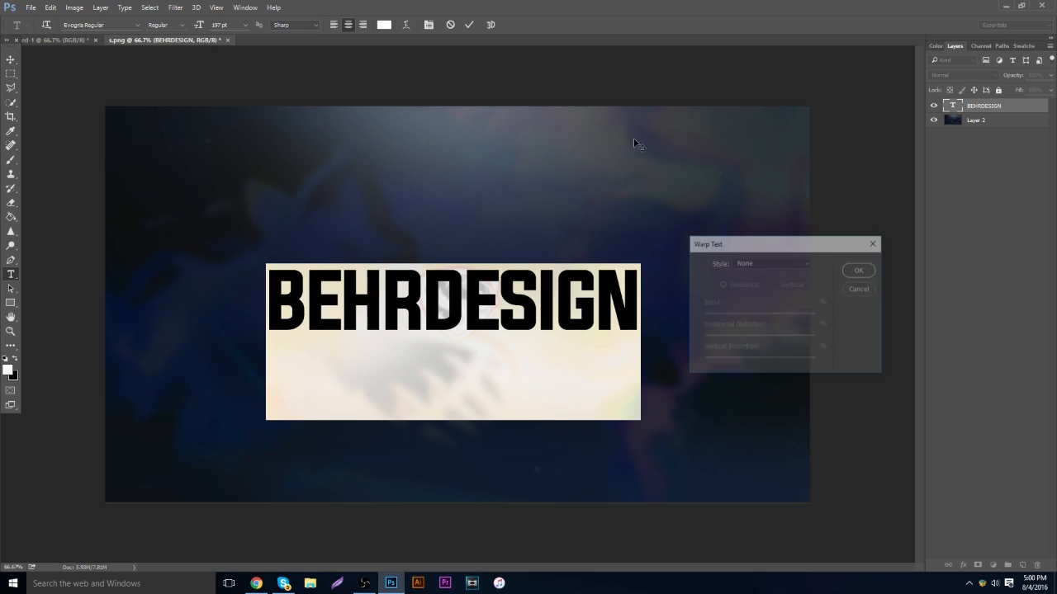
pyautogui.click(771, 264)
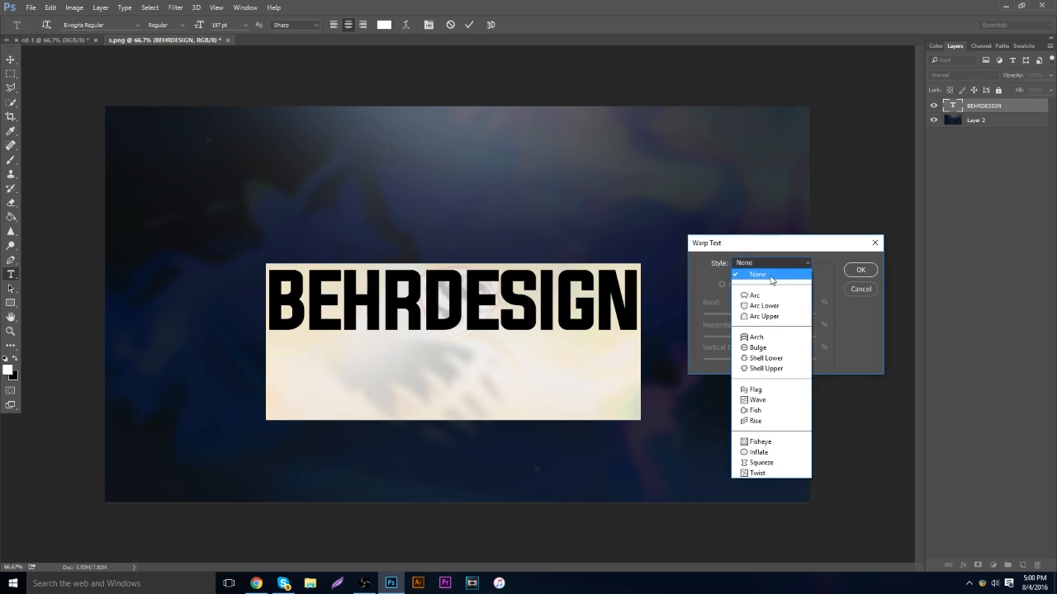
pyautogui.click(766, 348)
pyautogui.moveTo(787, 316); pyautogui.dragTo(766, 317)
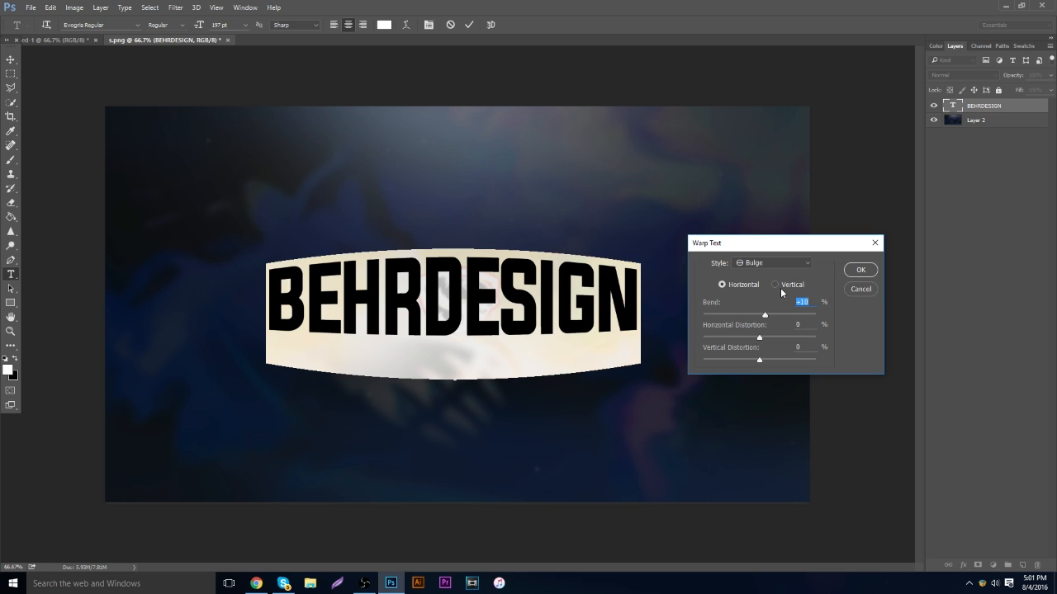
pyautogui.click(776, 284)
pyautogui.moveTo(770, 318); pyautogui.dragTo(785, 313)
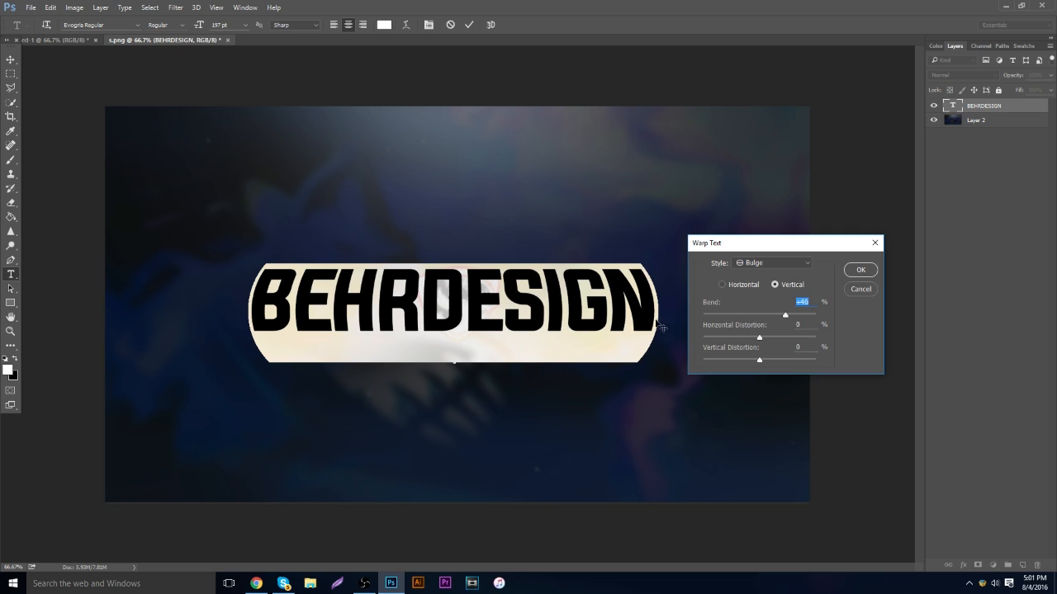
pyautogui.click(745, 287)
pyautogui.moveTo(785, 315); pyautogui.dragTo(765, 314)
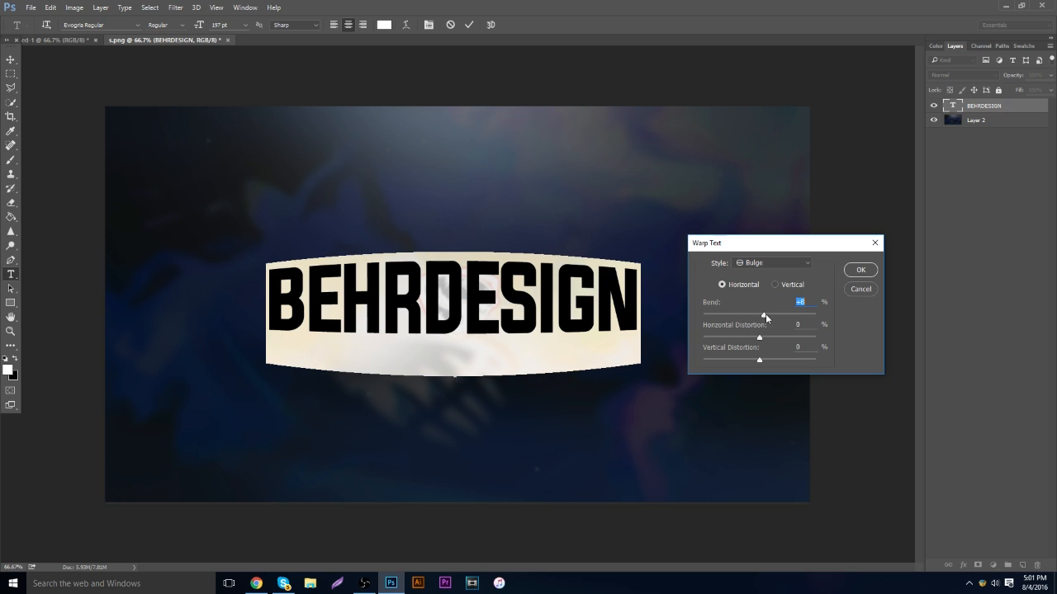
# Warp the BEHRDESIGN text with Inflate, bend +70% and a positive horizontal distortion, and commit the edit.
pyautogui.click(773, 261)
pyautogui.click(774, 459)
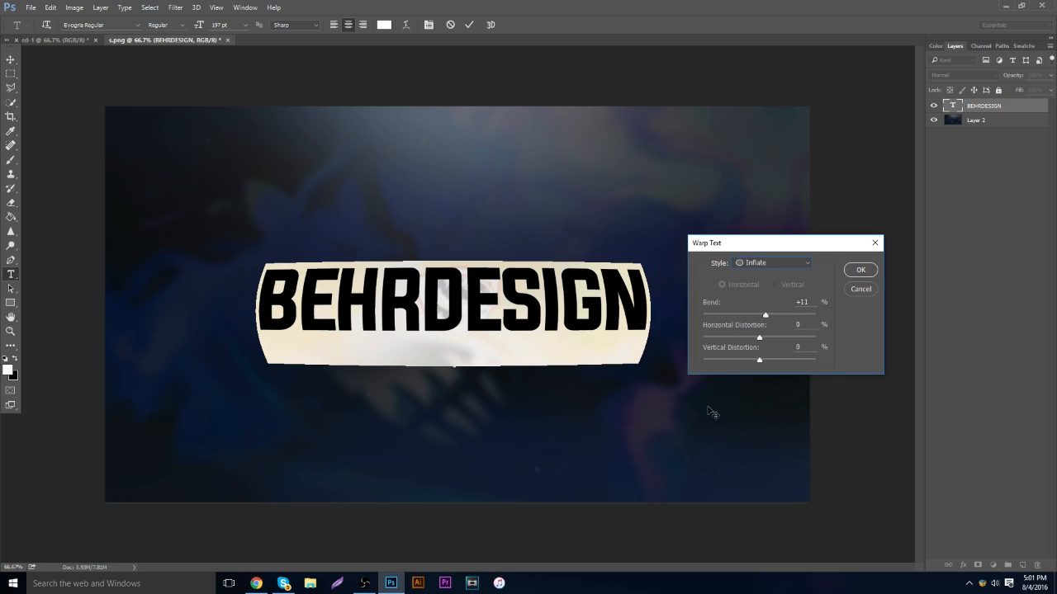
pyautogui.click(784, 314)
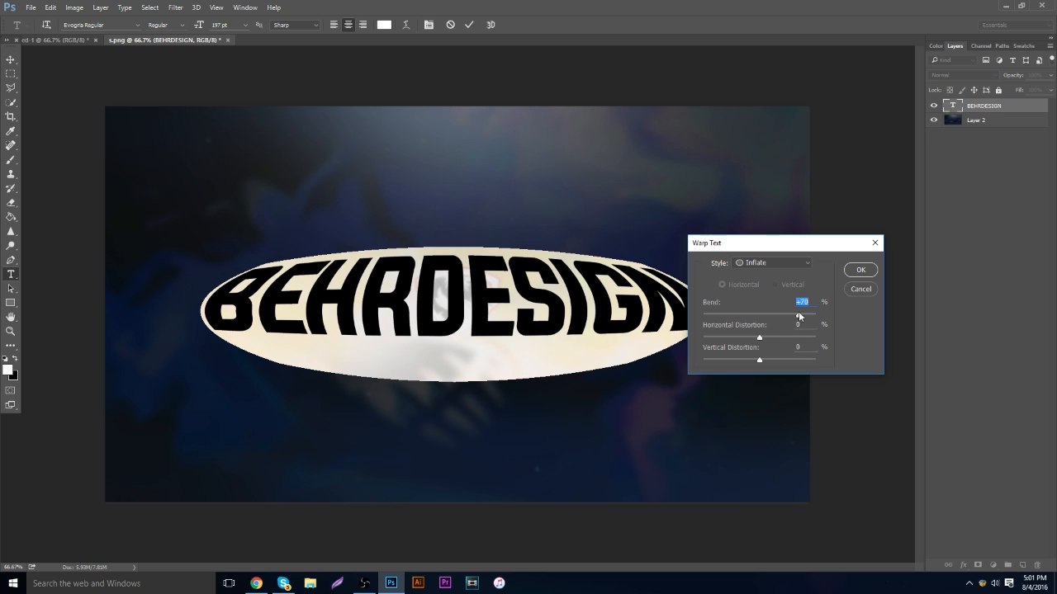
pyautogui.moveTo(759, 338); pyautogui.dragTo(790, 338)
pyautogui.click(856, 273)
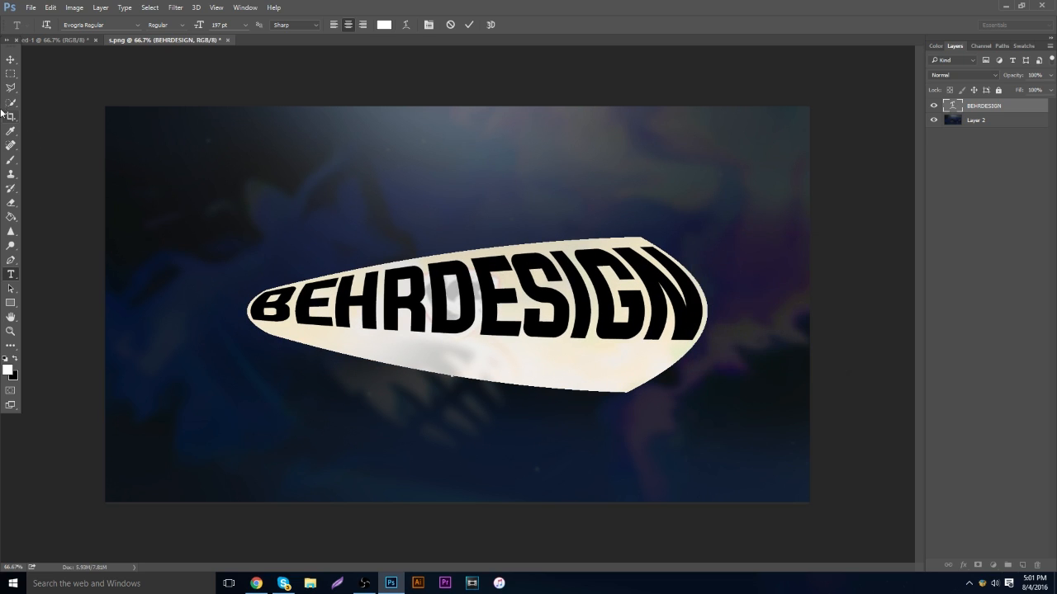
pyautogui.click(10, 60)
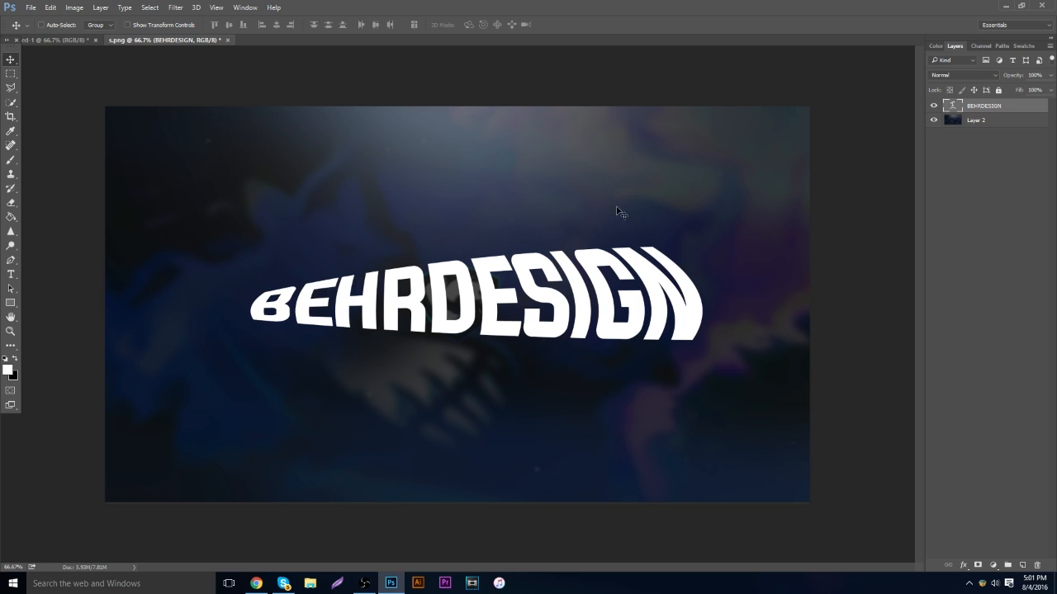
# Undo the last text edits including the Inflate warp, and set the whole BEHRDESIGN text to the Regular font style.
pyautogui.hotkey('ctrl', 'alt', 'z')
pyautogui.hotkey('ctrl', 'alt', 'z')
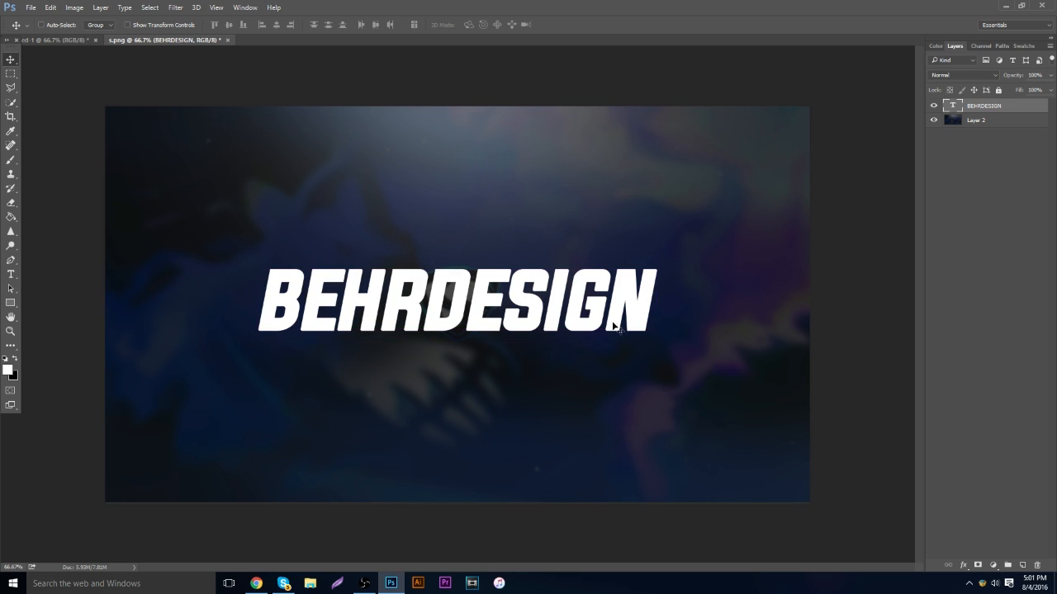
pyautogui.click(11, 274)
pyautogui.moveTo(269, 304); pyautogui.dragTo(789, 273)
pyautogui.click(153, 26)
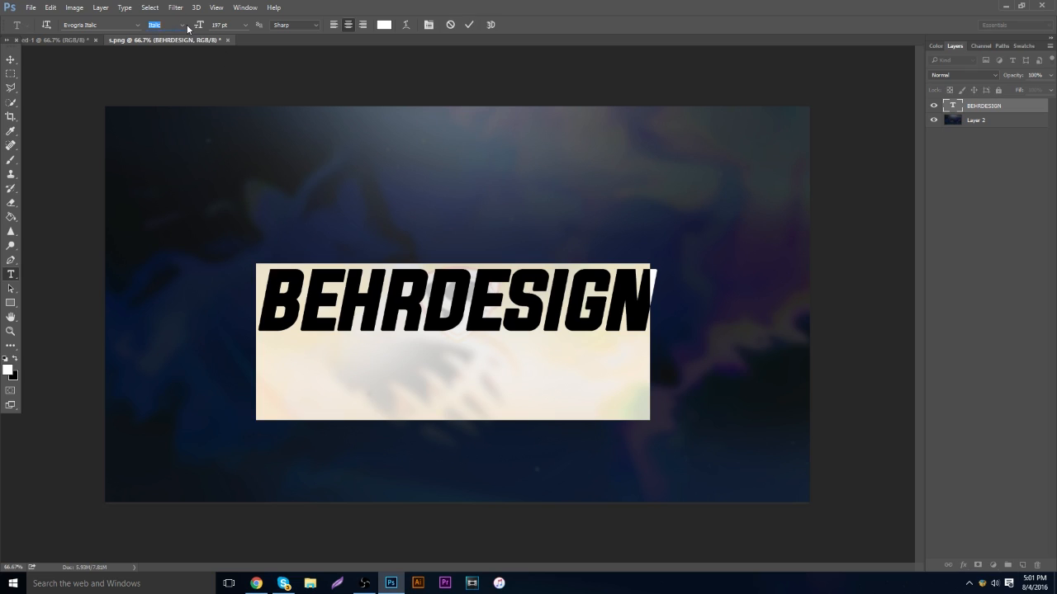
pyautogui.click(182, 36)
pyautogui.click(392, 291)
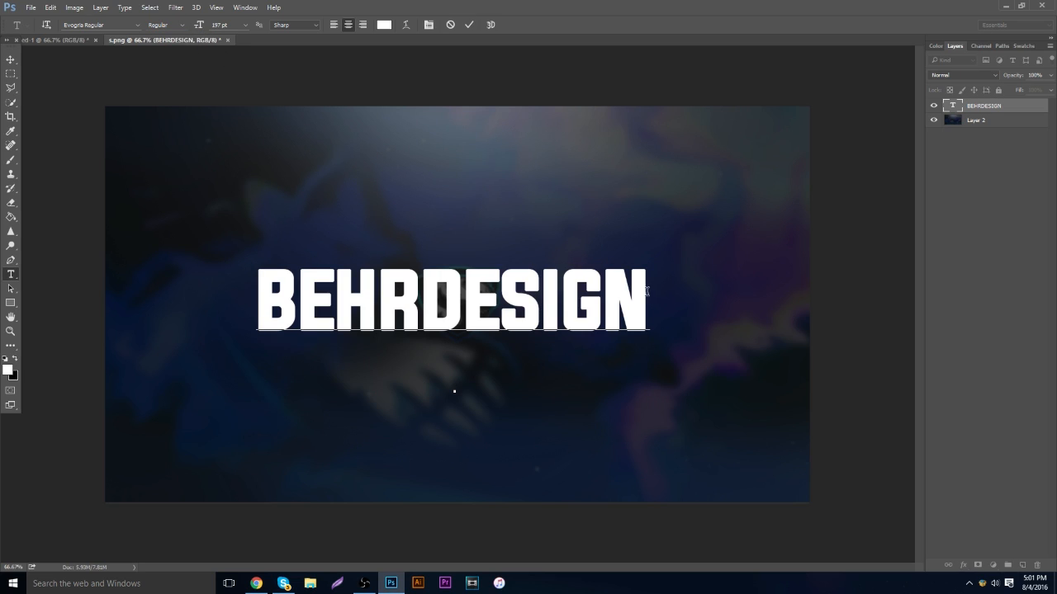
# Open the Character settings for the BEHRDESIGN text and remove faux bold from the whole title, keeping its size at 197 pt.
pyautogui.moveTo(651, 297); pyautogui.dragTo(89, 242)
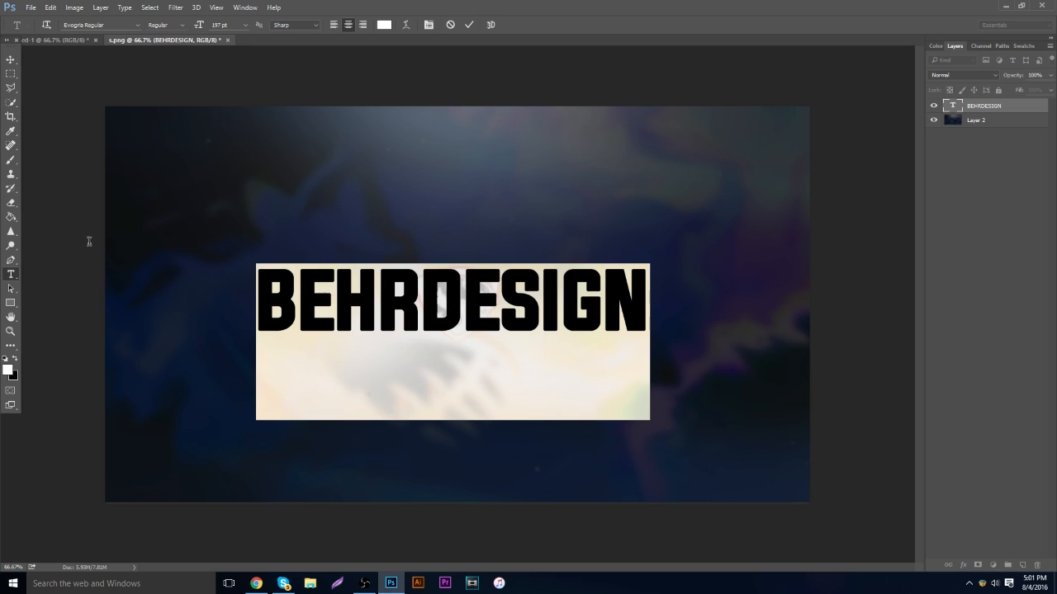
pyautogui.click(429, 25)
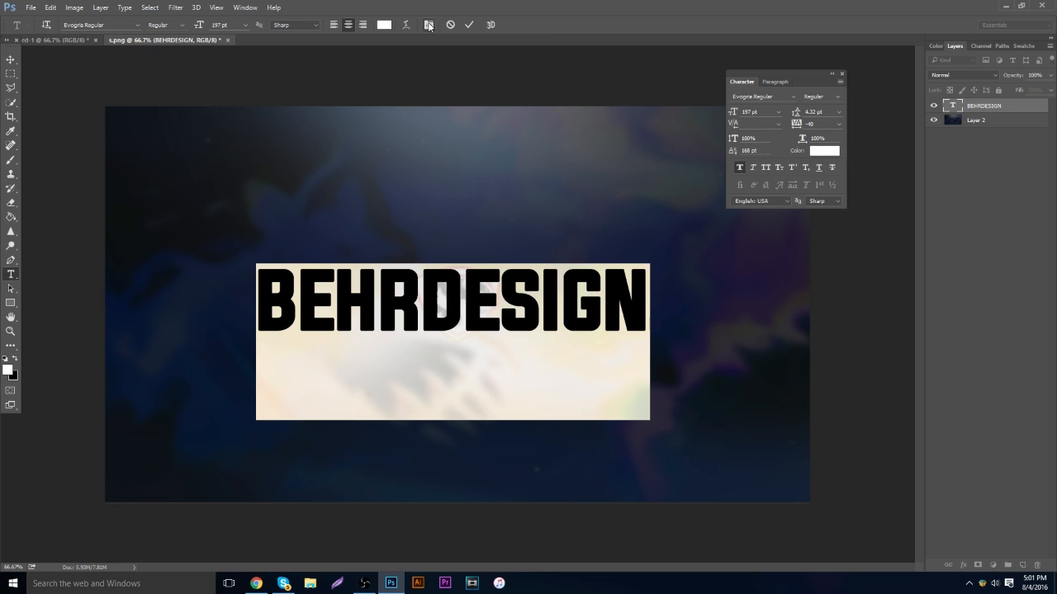
pyautogui.click(607, 310)
pyautogui.moveTo(732, 112)
pyautogui.mouseDown()
pyautogui.moveTo(710, 116)
pyautogui.moveTo(741, 115)
pyautogui.mouseUp()
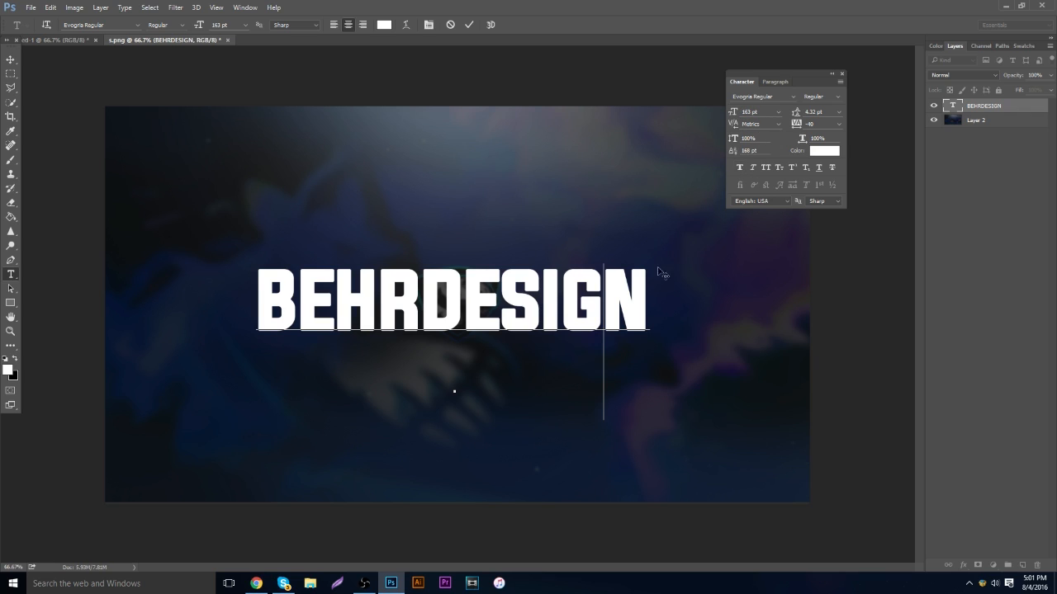
pyautogui.hotkey('ctrl', 'a')
pyautogui.click(615, 321)
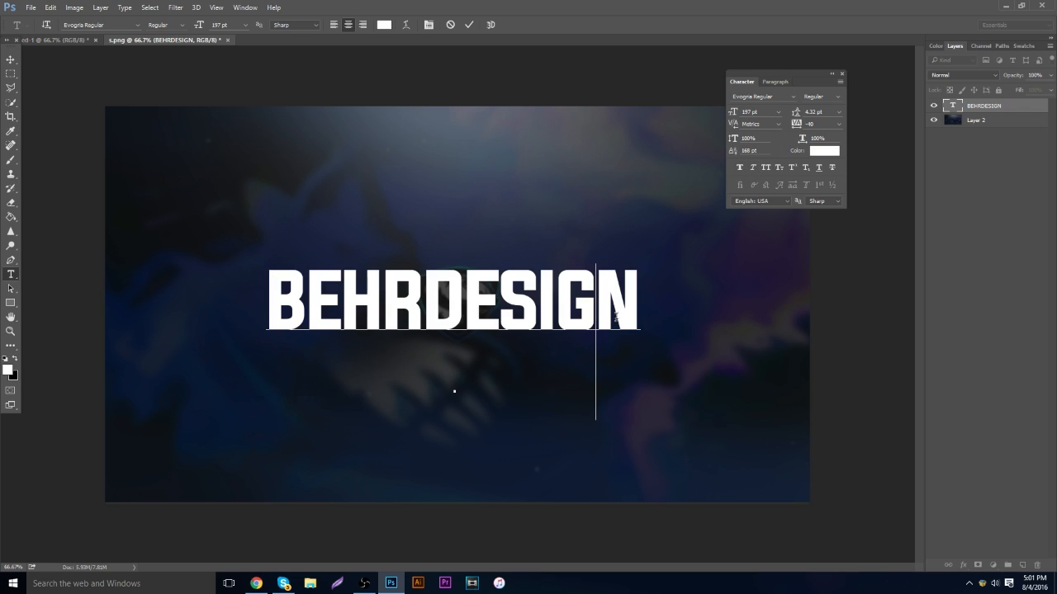
pyautogui.moveTo(645, 298); pyautogui.dragTo(183, 240)
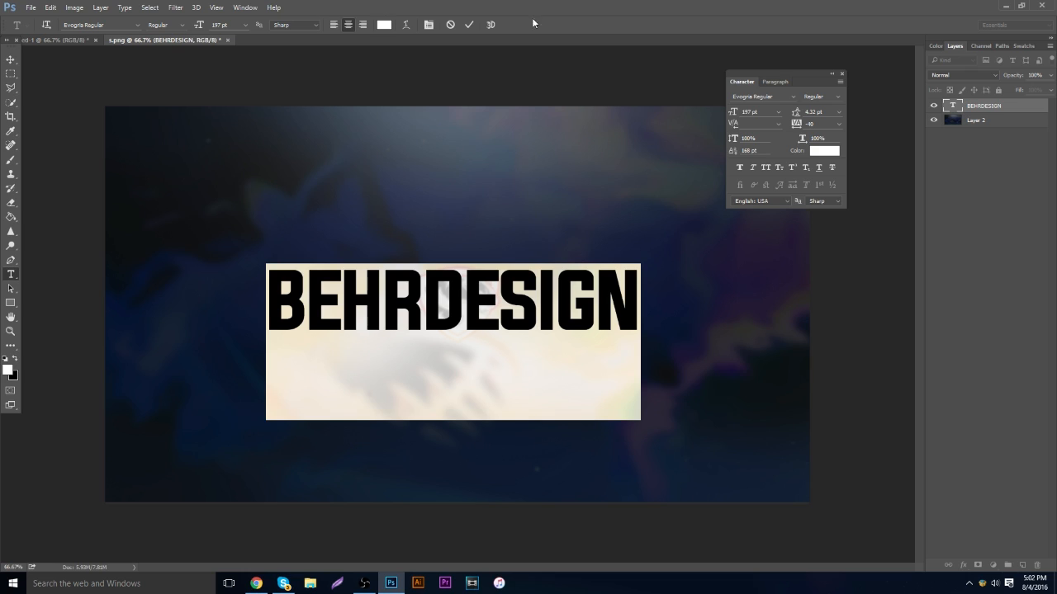
# Check the Paragraph settings and set the selected BEHRDESIGN text's font size to 195 pt and its tracking to 0.
pyautogui.click(771, 81)
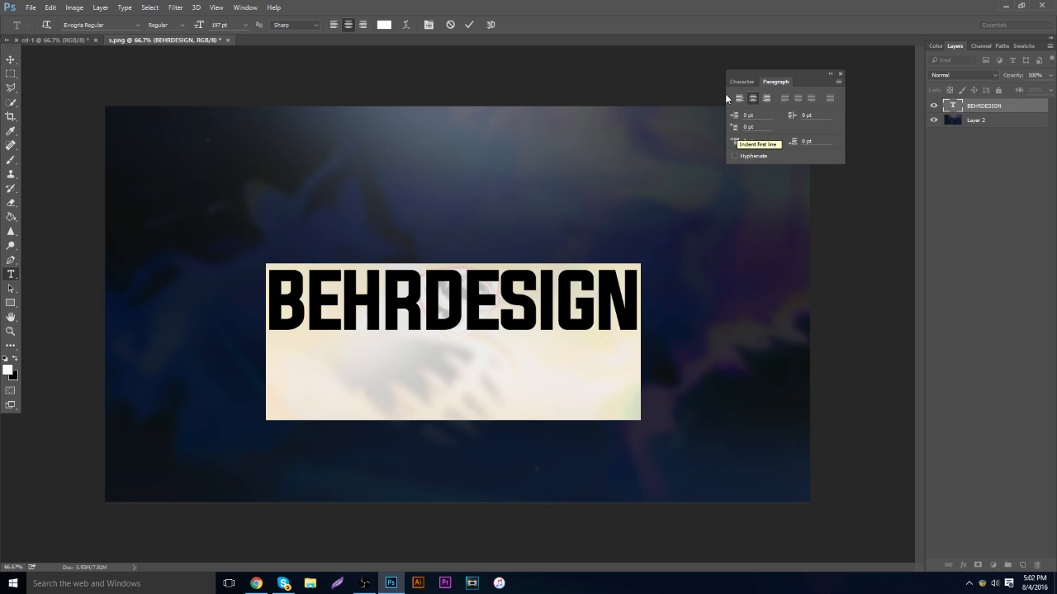
pyautogui.click(744, 83)
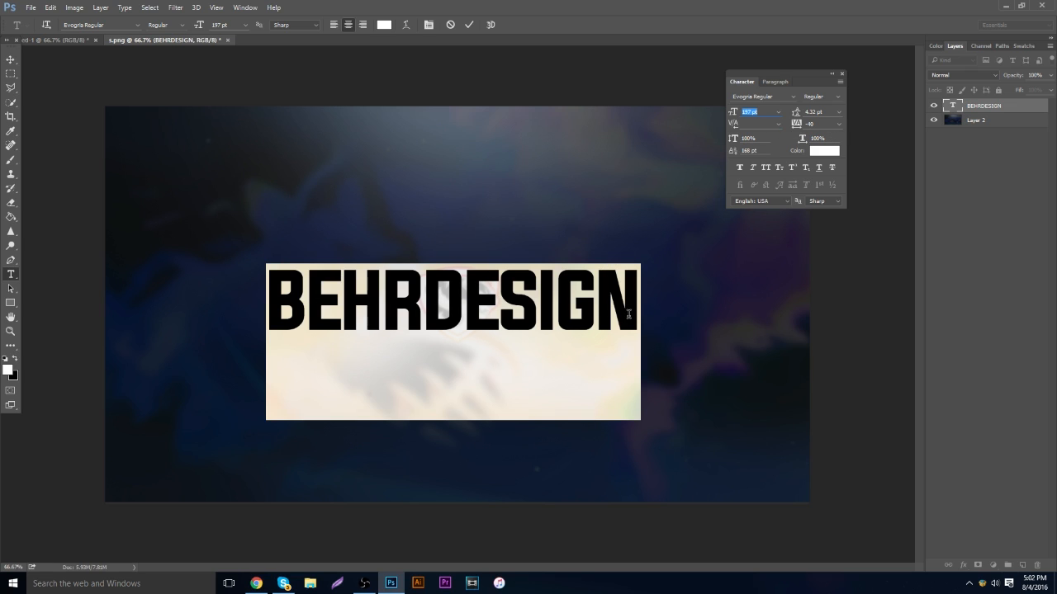
pyautogui.click(792, 99)
pyautogui.click(792, 99)
pyautogui.moveTo(731, 112); pyautogui.dragTo(733, 112)
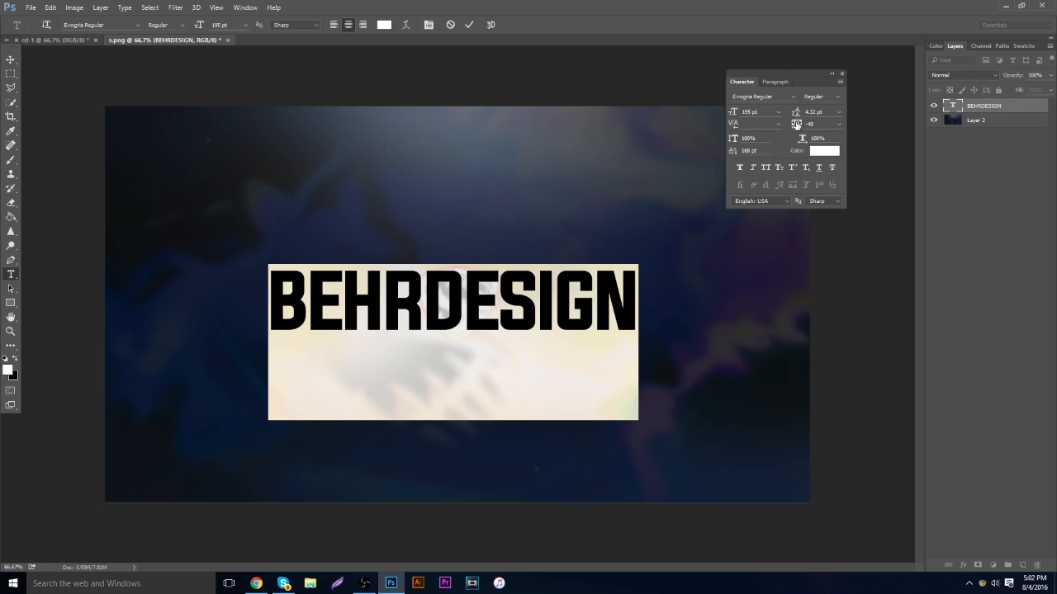
pyautogui.moveTo(796, 123); pyautogui.dragTo(756, 127)
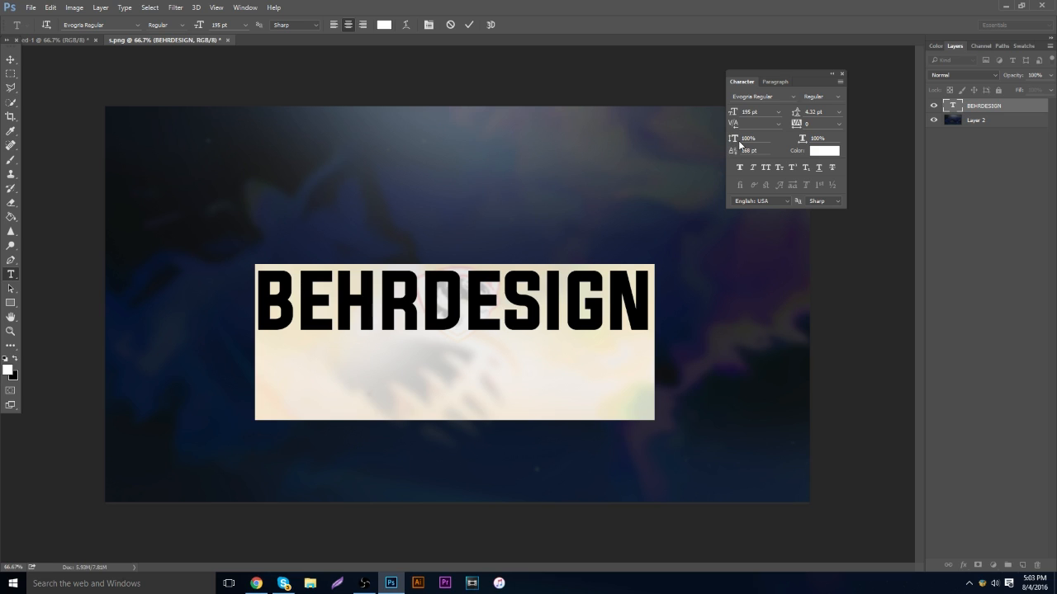
# Try a reduced vertical scale on the text, restore it to 100%, and try the horizontal scale, leaving it at 100%.
pyautogui.moveTo(732, 141); pyautogui.dragTo(698, 153)
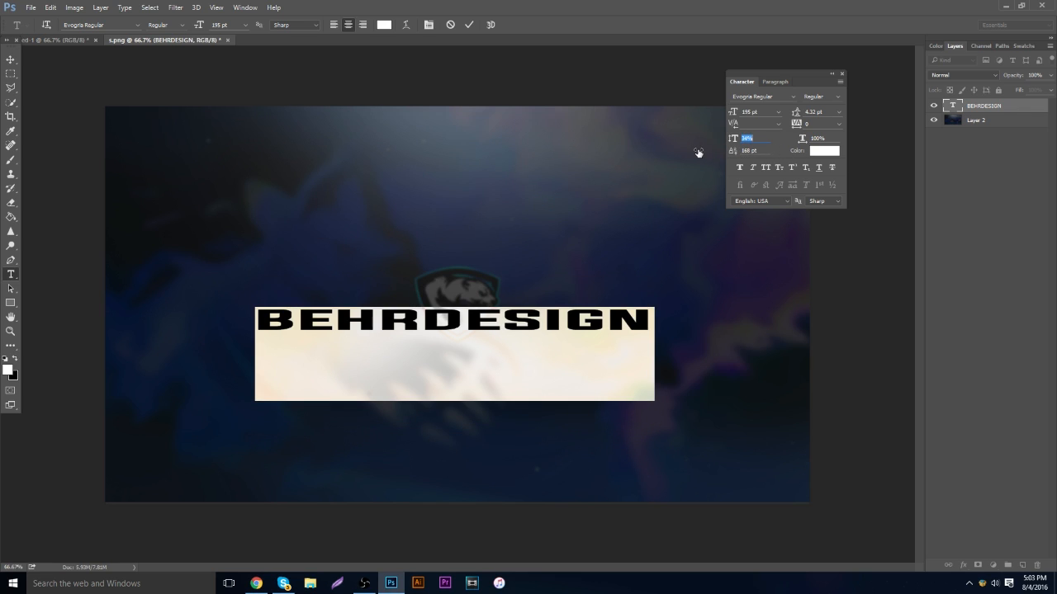
pyautogui.write('100')
pyautogui.press('Return')
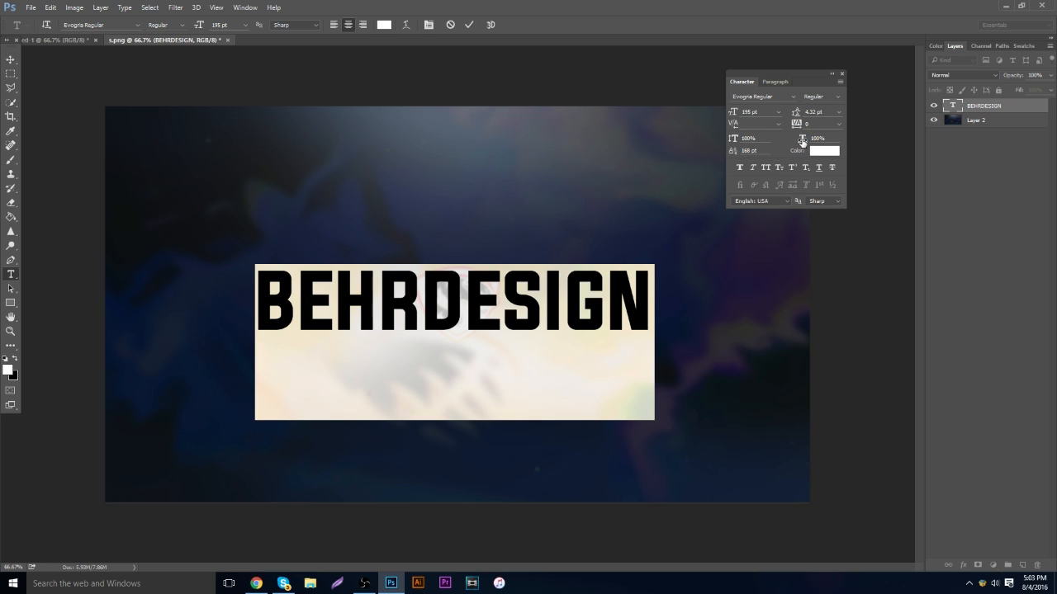
pyautogui.moveTo(802, 139)
pyautogui.mouseDown()
pyautogui.moveTo(864, 149)
pyautogui.moveTo(803, 153)
pyautogui.mouseUp()
# Try faux bold, faux italic and the Italic font style on the title, returning it to plain Regular.
pyautogui.click(742, 166)
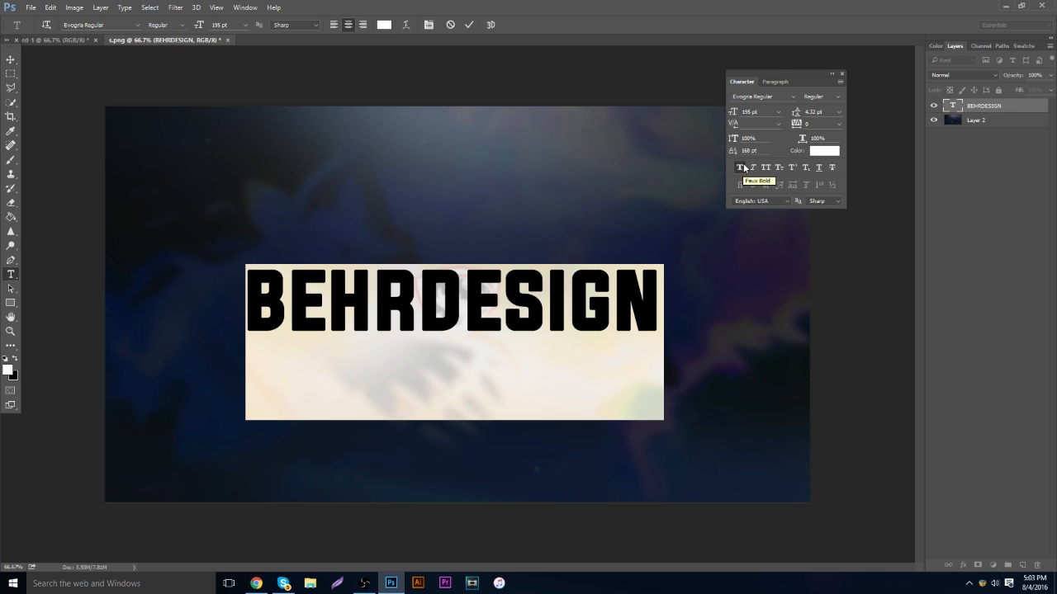
pyautogui.click(744, 168)
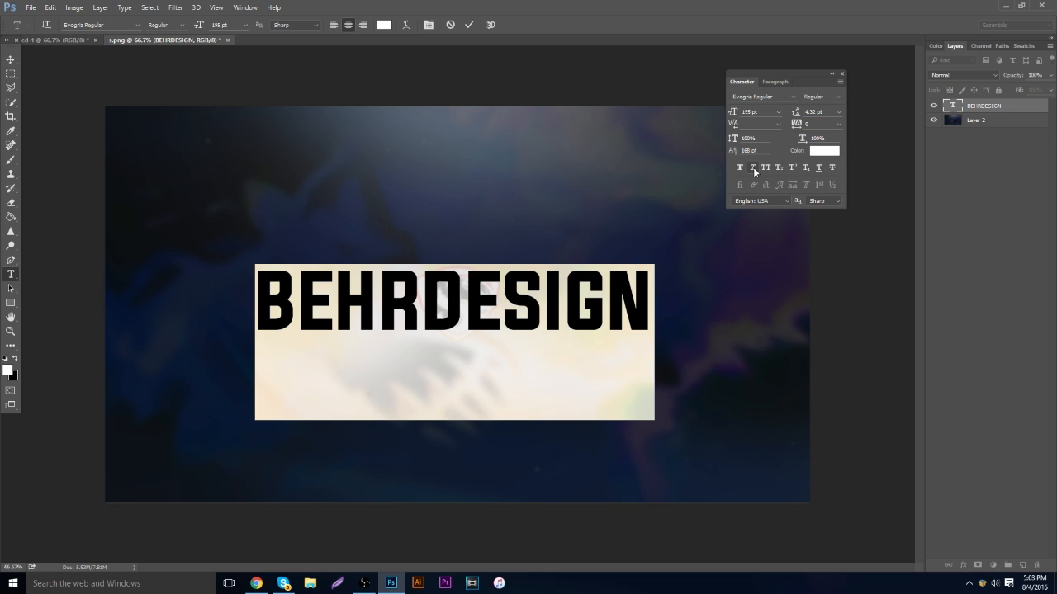
pyautogui.click(754, 168)
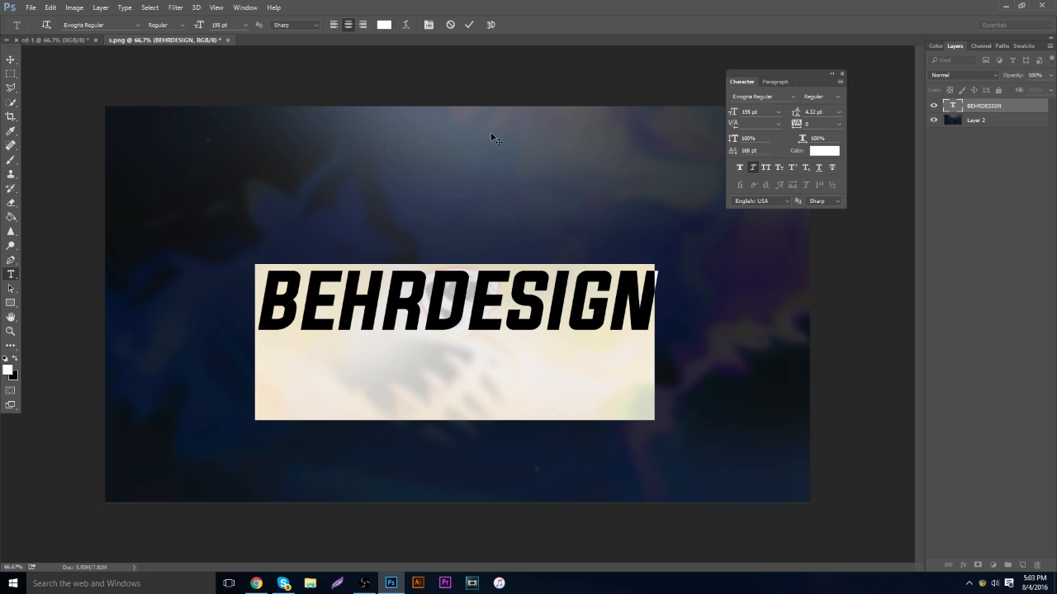
pyautogui.click(183, 25)
pyautogui.click(179, 46)
pyautogui.click(183, 25)
pyautogui.click(162, 35)
pyautogui.click(751, 168)
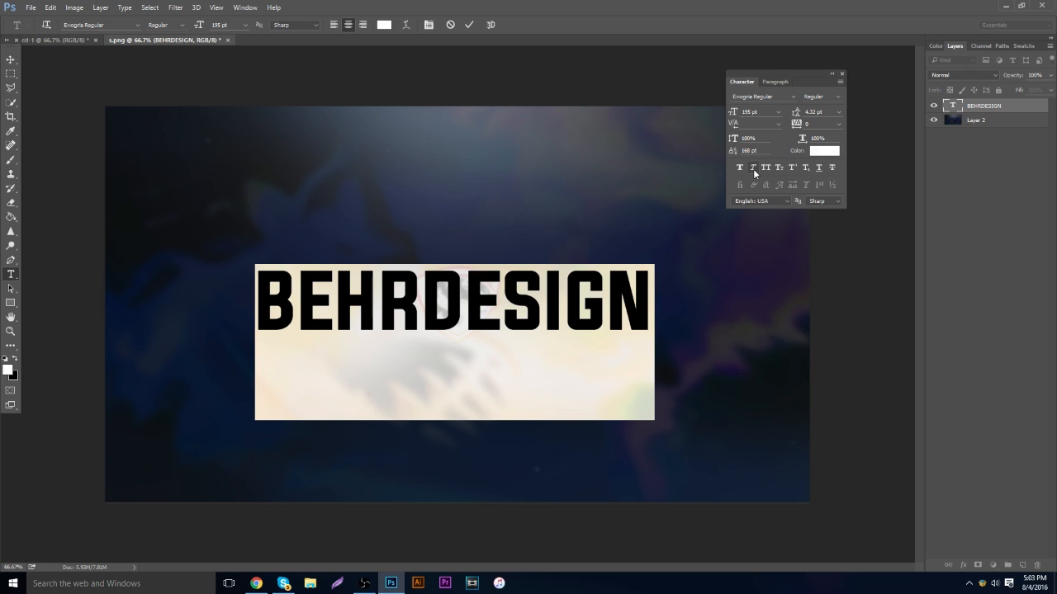
# Turn on All Caps for the title, test it with extra letters at the end, delete them and commit the edit.
pyautogui.click(765, 167)
pyautogui.click(656, 273)
pyautogui.write('RFRF')
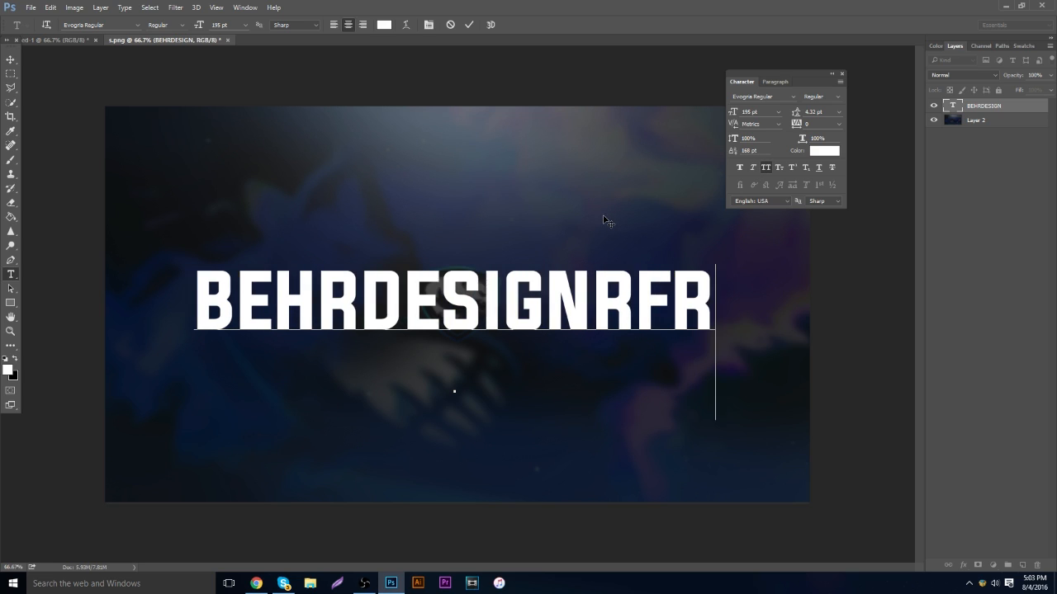
pyautogui.press('BackSpace')
pyautogui.press('BackSpace')
pyautogui.press('BackSpace')
pyautogui.press('BackSpace')
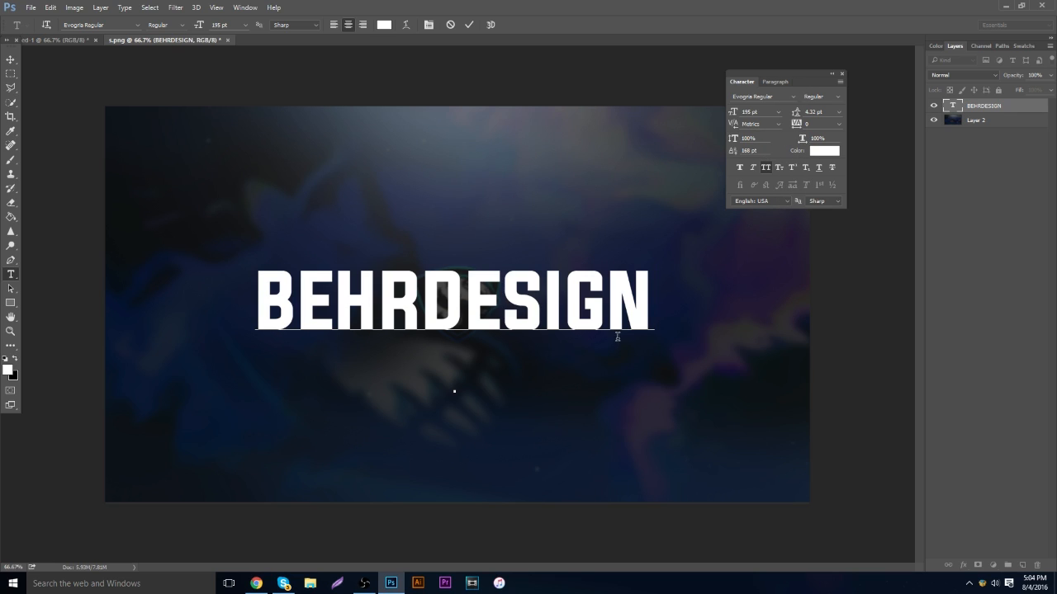
pyautogui.click(842, 74)
pyautogui.click(468, 23)
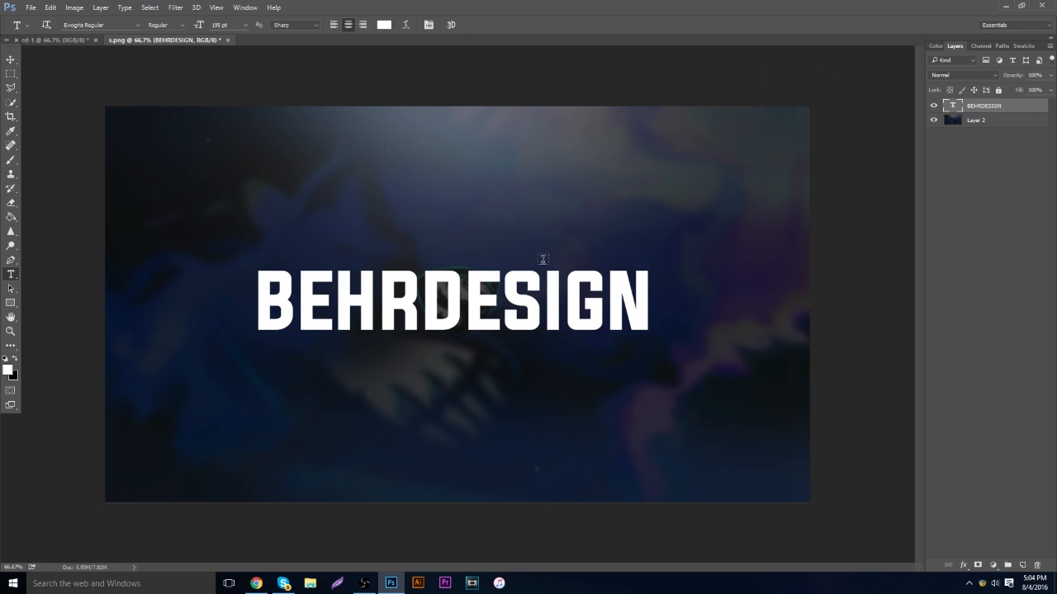
# Convert the BEHRDESIGN text to a 3D layer in the 3D workspace and increase its extrusion depth to about 7 in.
pyautogui.moveTo(648, 304); pyautogui.dragTo(256, 301)
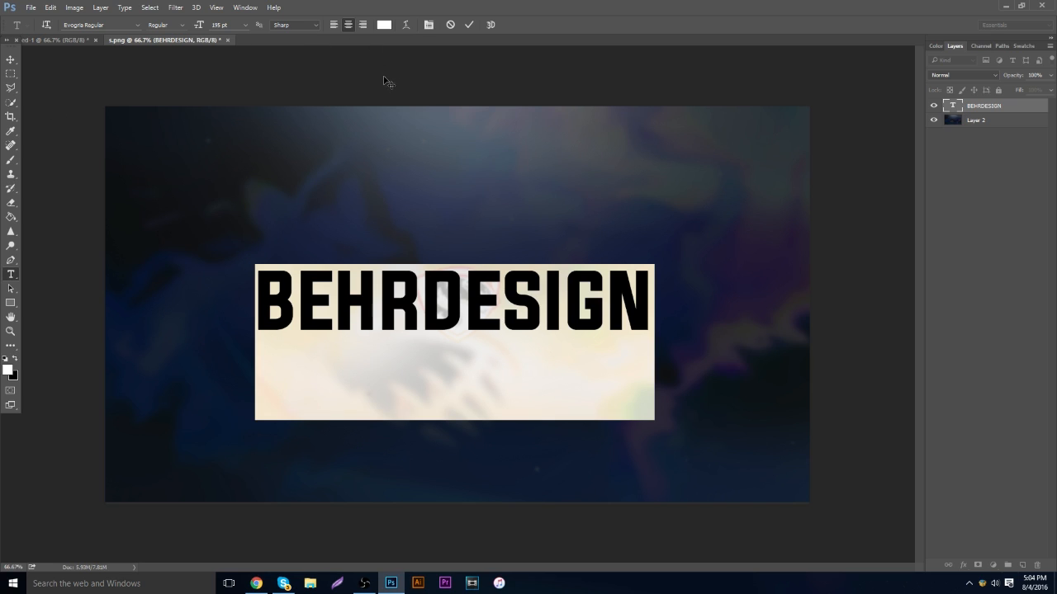
pyautogui.click(490, 24)
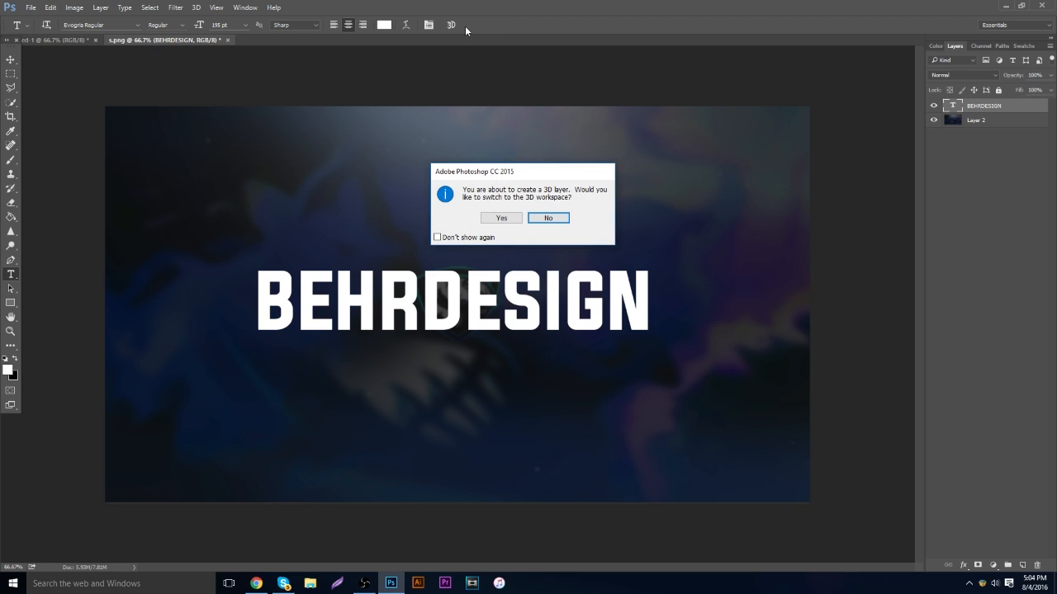
pyautogui.click(501, 218)
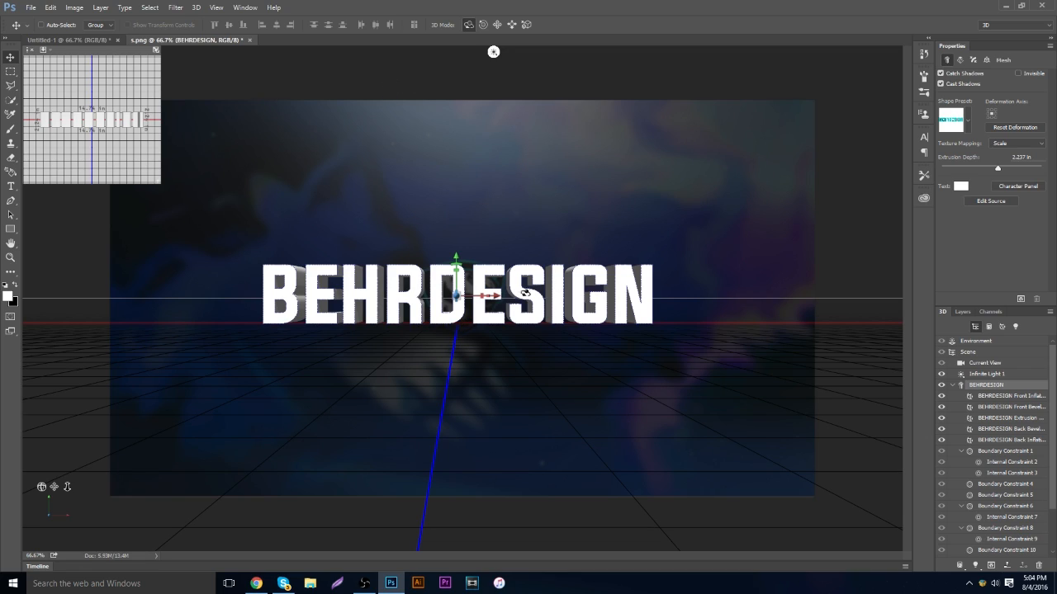
pyautogui.moveTo(1002, 169)
pyautogui.mouseDown()
pyautogui.moveTo(1046, 172)
pyautogui.moveTo(997, 165)
pyautogui.moveTo(1028, 169)
pyautogui.moveTo(1007, 171)
pyautogui.mouseUp()
pyautogui.scroll(-3, 993, 388)
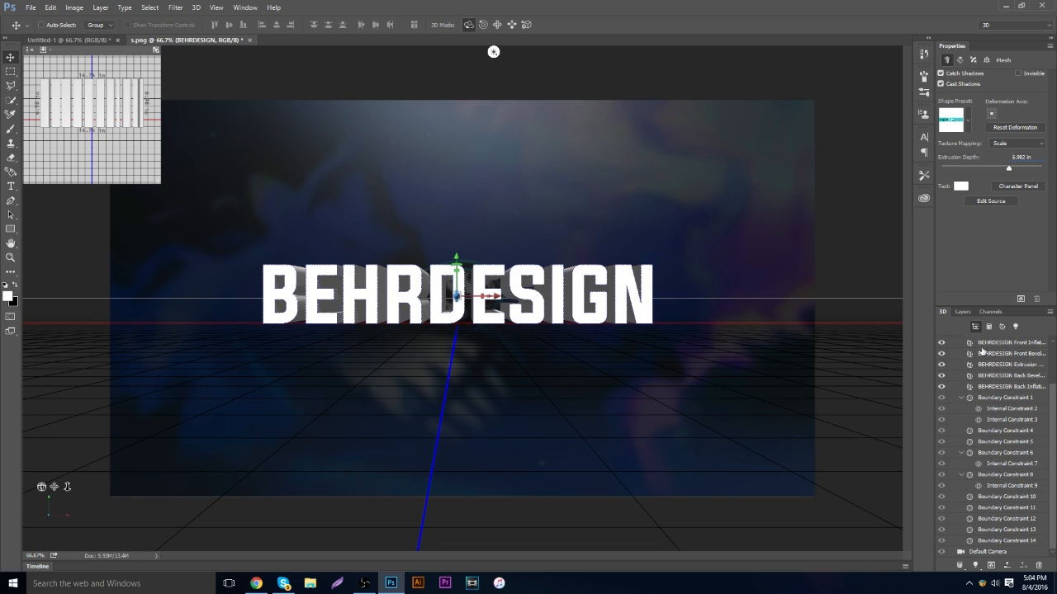
# Collapse the BEHRDESIGN mesh in the 3D scene list, select Infinite Light 1 and re-aim it over the text.
pyautogui.scroll(3, 989, 375)
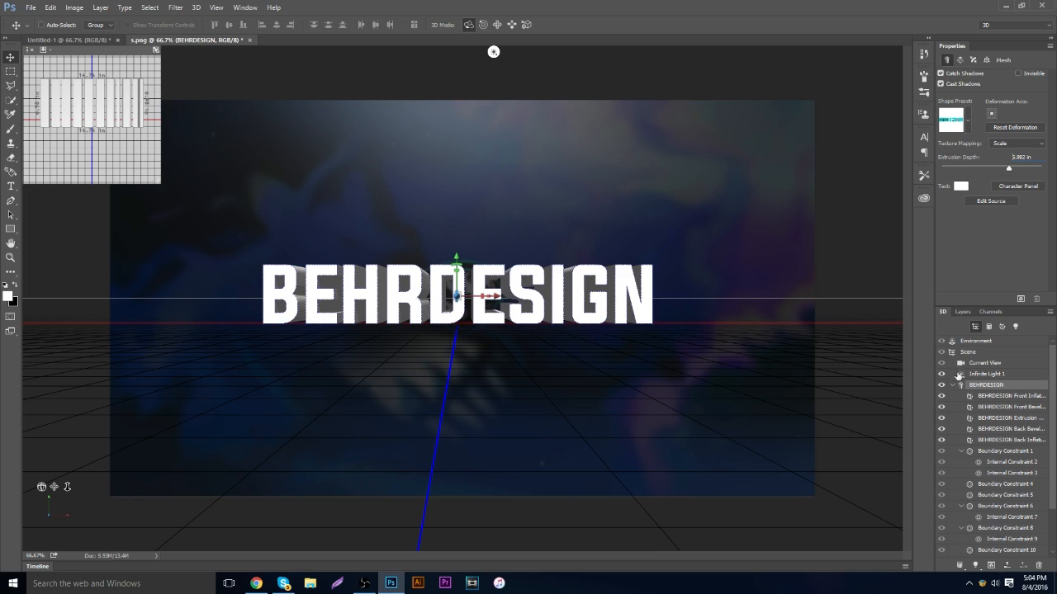
pyautogui.click(954, 386)
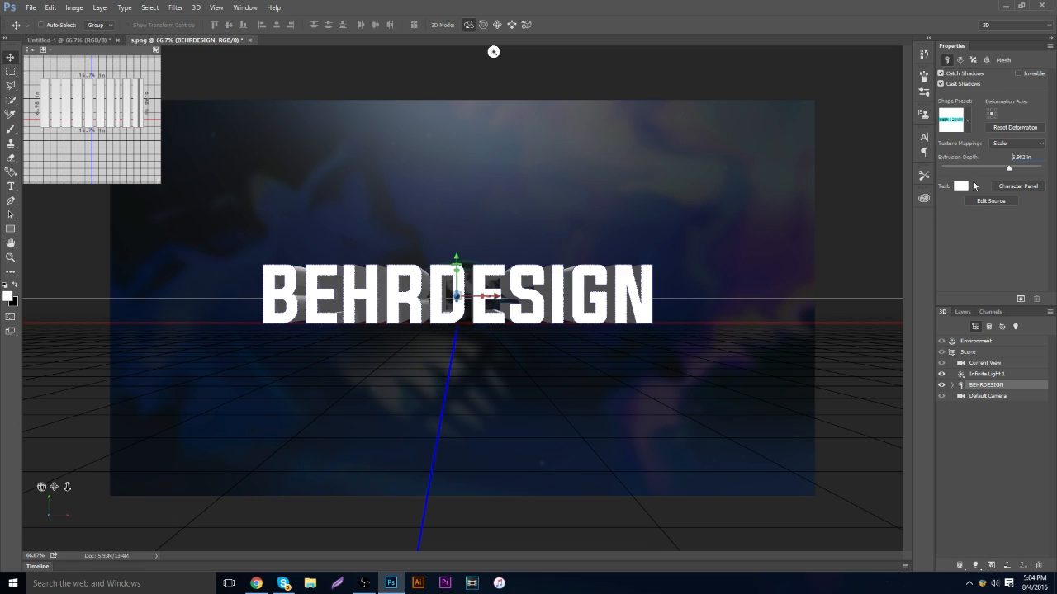
pyautogui.click(957, 83)
pyautogui.click(956, 77)
pyautogui.click(956, 74)
pyautogui.click(499, 51)
pyautogui.moveTo(477, 202)
pyautogui.mouseDown()
pyautogui.moveTo(515, 245)
pyautogui.moveTo(432, 335)
pyautogui.moveTo(446, 360)
pyautogui.moveTo(464, 103)
pyautogui.moveTo(467, 177)
pyautogui.moveTo(496, 154)
pyautogui.moveTo(534, 217)
pyautogui.moveTo(452, 351)
pyautogui.moveTo(460, 332)
pyautogui.moveTo(547, 355)
pyautogui.moveTo(464, 318)
pyautogui.moveTo(462, 350)
pyautogui.moveTo(467, 152)
pyautogui.mouseUp()
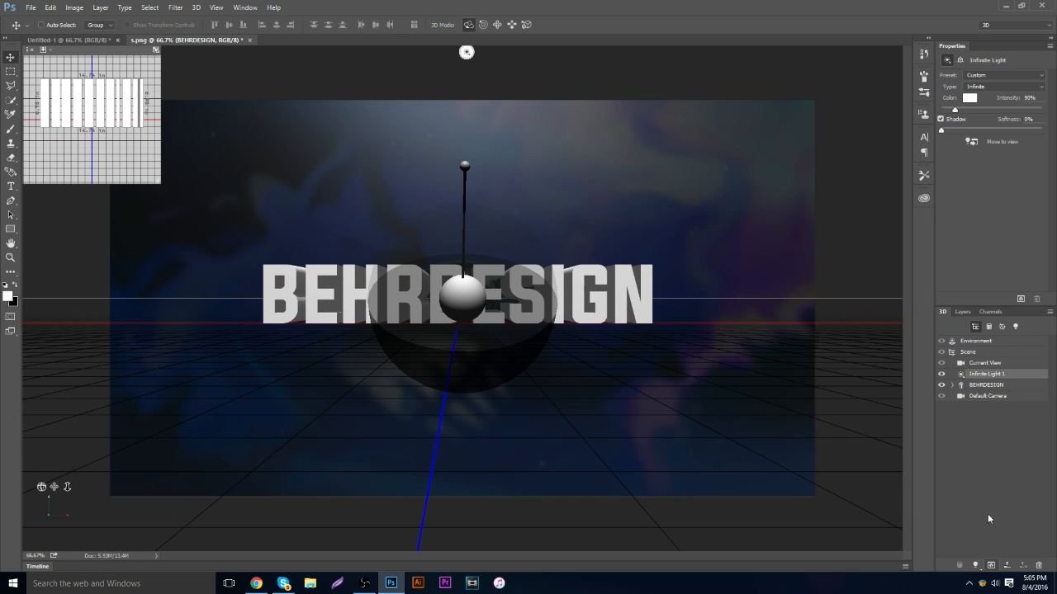
# Show the layer list and rasterize the BEHRDESIGN 3D layer, toggling its visibility off and on to check it.
pyautogui.click(9, 72)
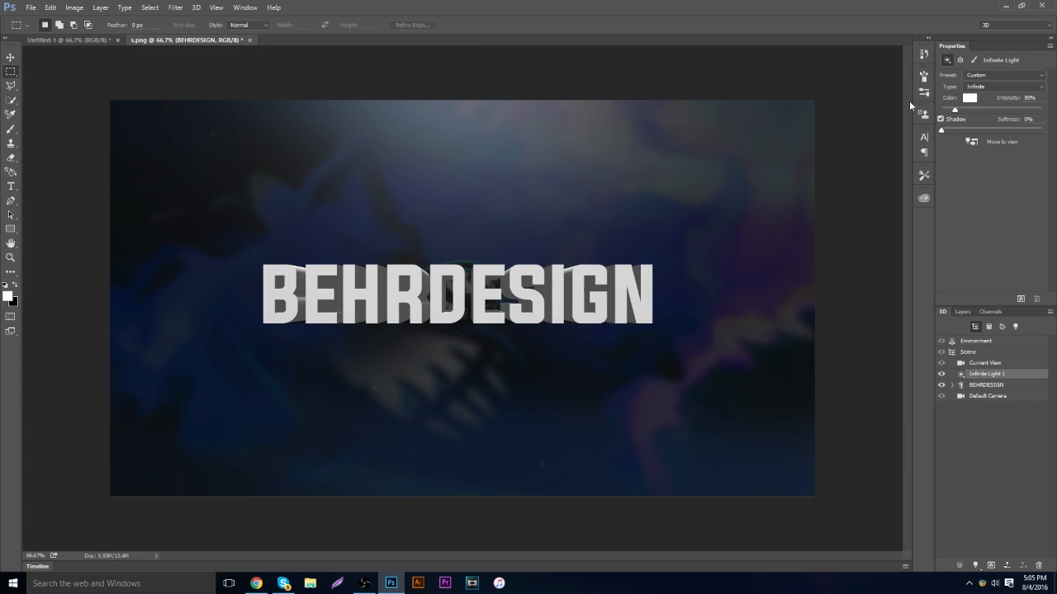
pyautogui.click(245, 7)
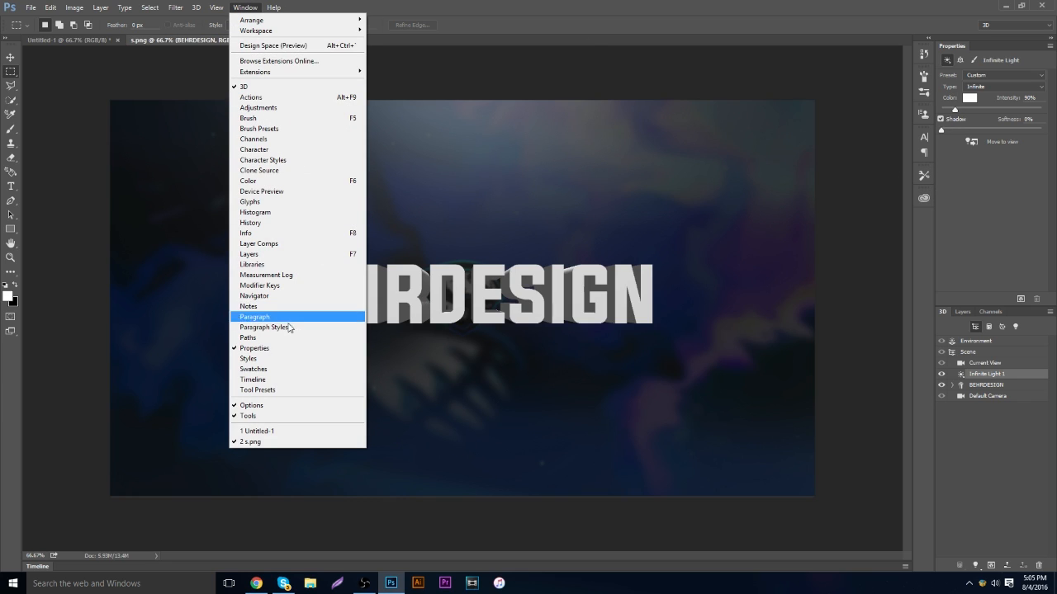
pyautogui.click(289, 253)
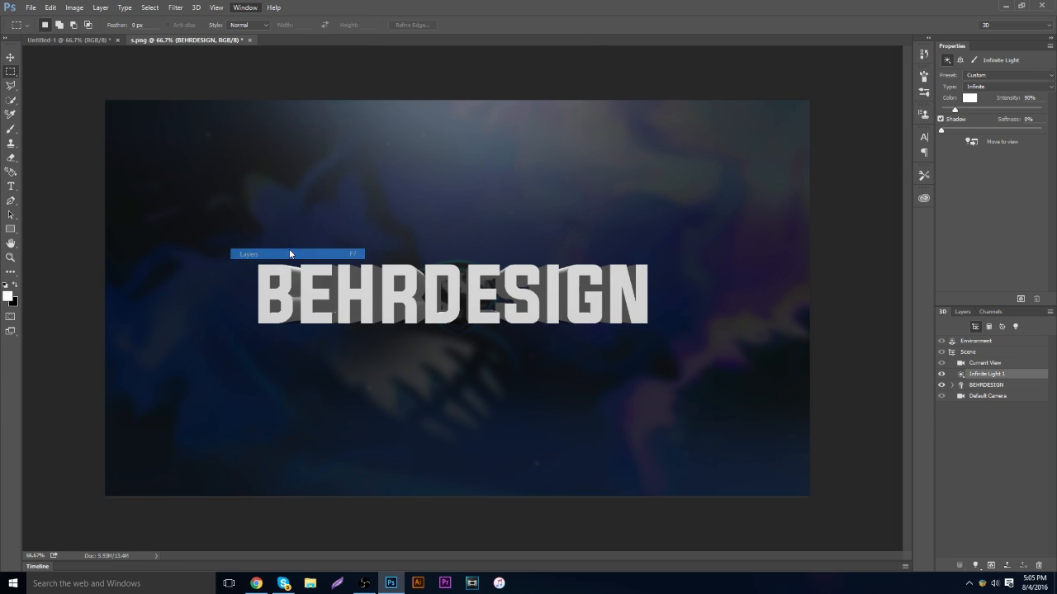
pyautogui.click(9, 57)
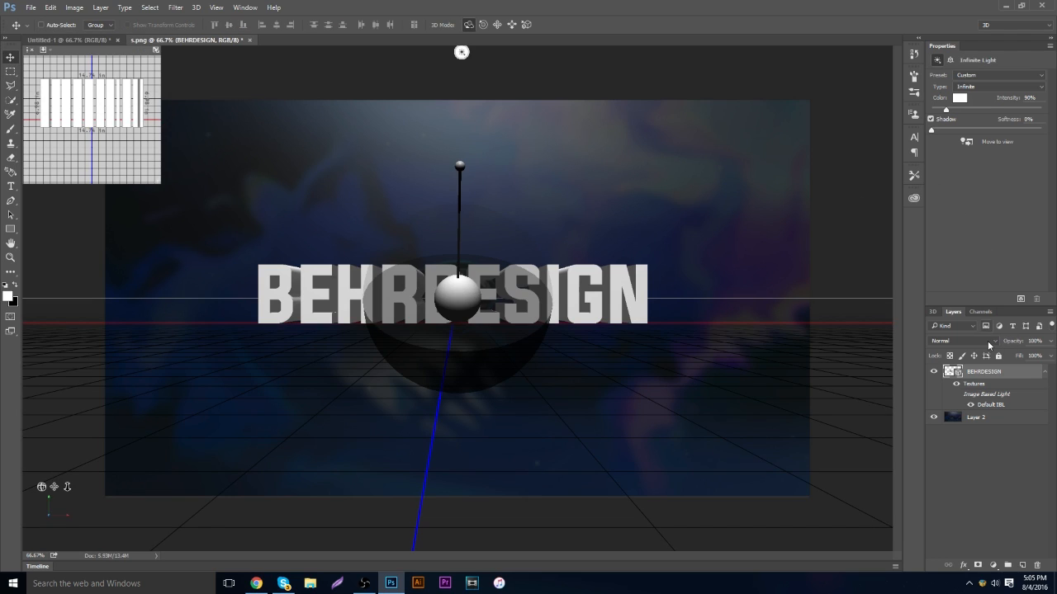
pyautogui.rightClick(984, 378)
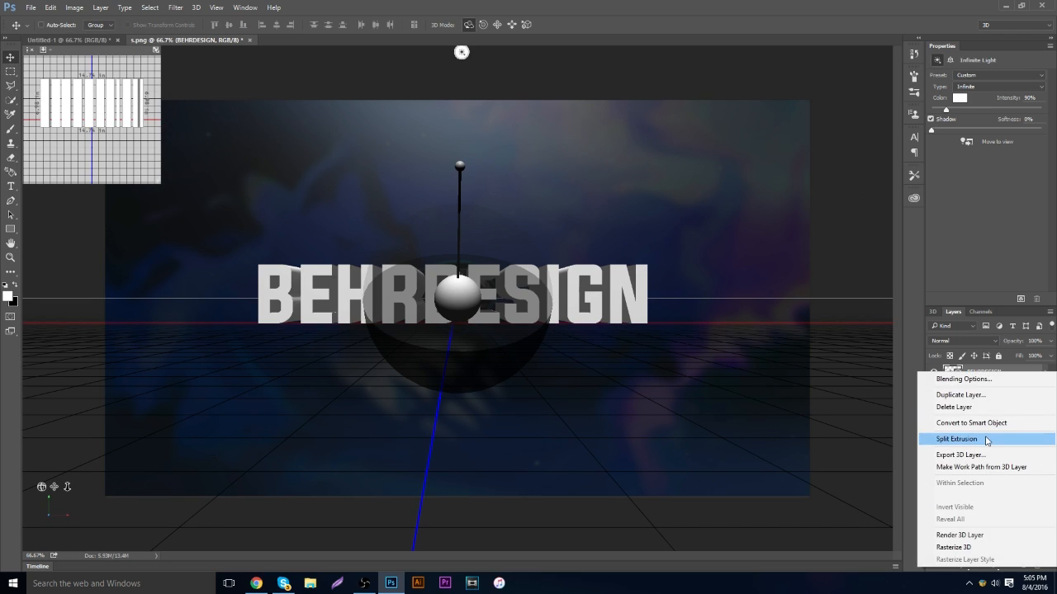
pyautogui.click(972, 548)
pyautogui.click(933, 375)
pyautogui.click(934, 371)
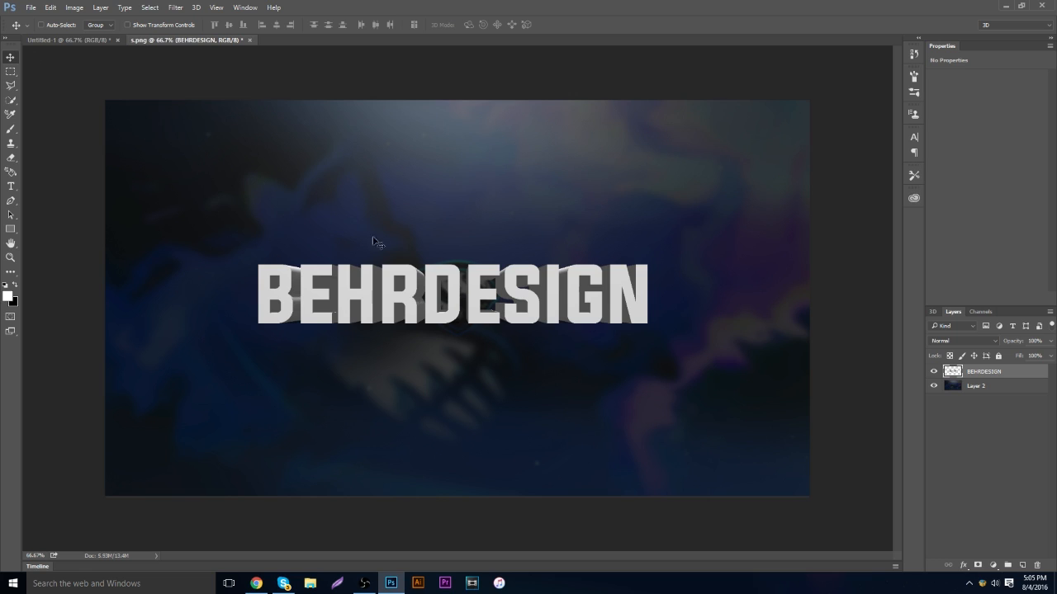
# Move the rasterized BEHRDESIGN text slightly down and to the right on the canvas.
pyautogui.moveTo(434, 299)
pyautogui.mouseDown()
pyautogui.moveTo(483, 363)
pyautogui.moveTo(422, 302)
pyautogui.moveTo(429, 287)
pyautogui.moveTo(447, 301)
pyautogui.moveTo(426, 302)
pyautogui.moveTo(442, 309)
pyautogui.mouseUp()
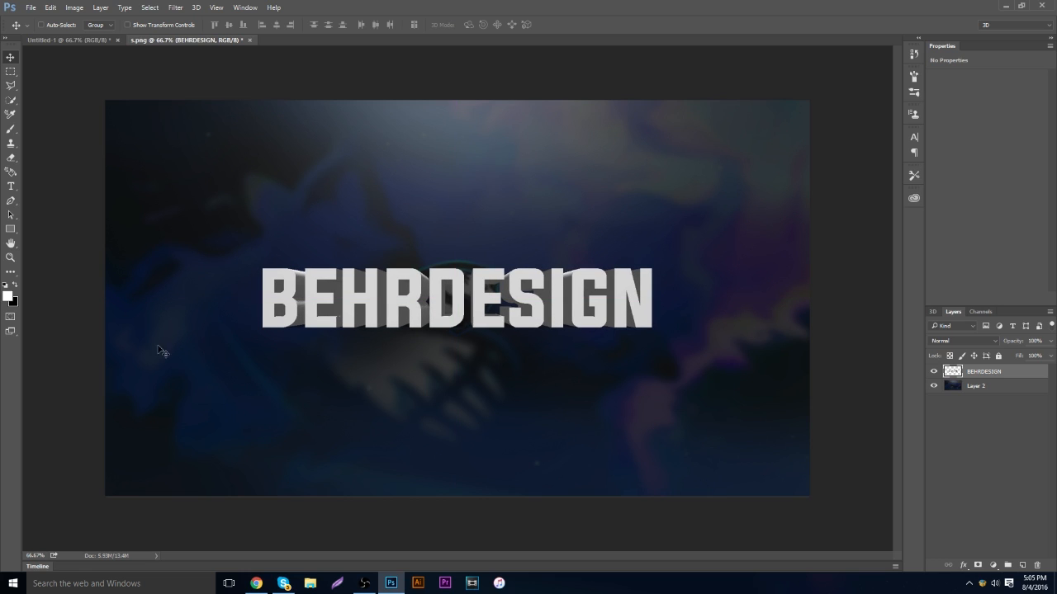
pyautogui.click(9, 258)
pyautogui.click(454, 322)
pyautogui.moveTo(454, 296); pyautogui.dragTo(425, 267)
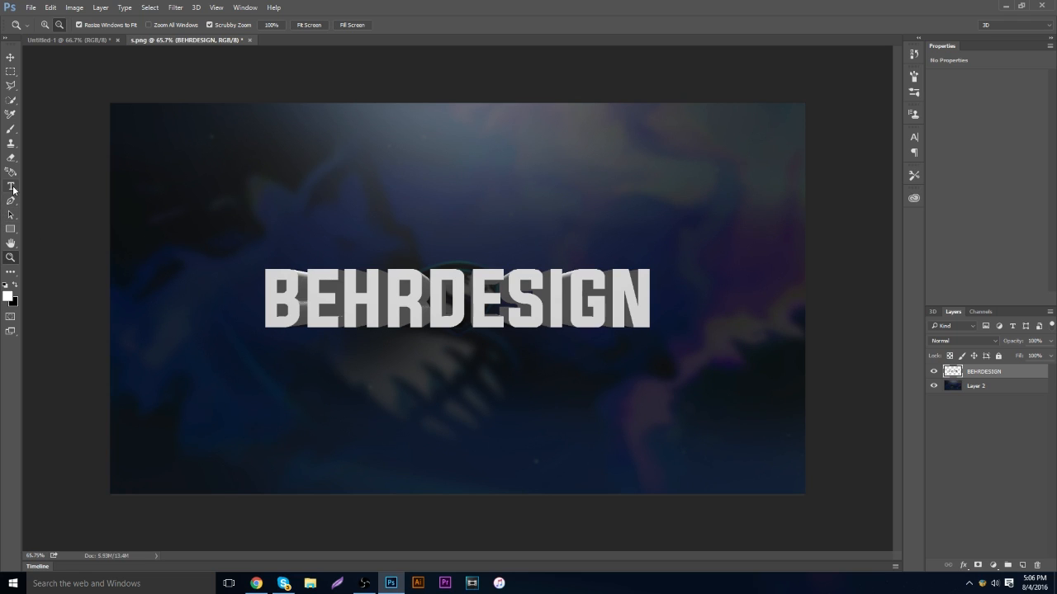
# Try to edit the rasterized title with the Horizontal Type tool and hide the new empty text layer.
pyautogui.click(12, 186)
pyautogui.click(273, 300)
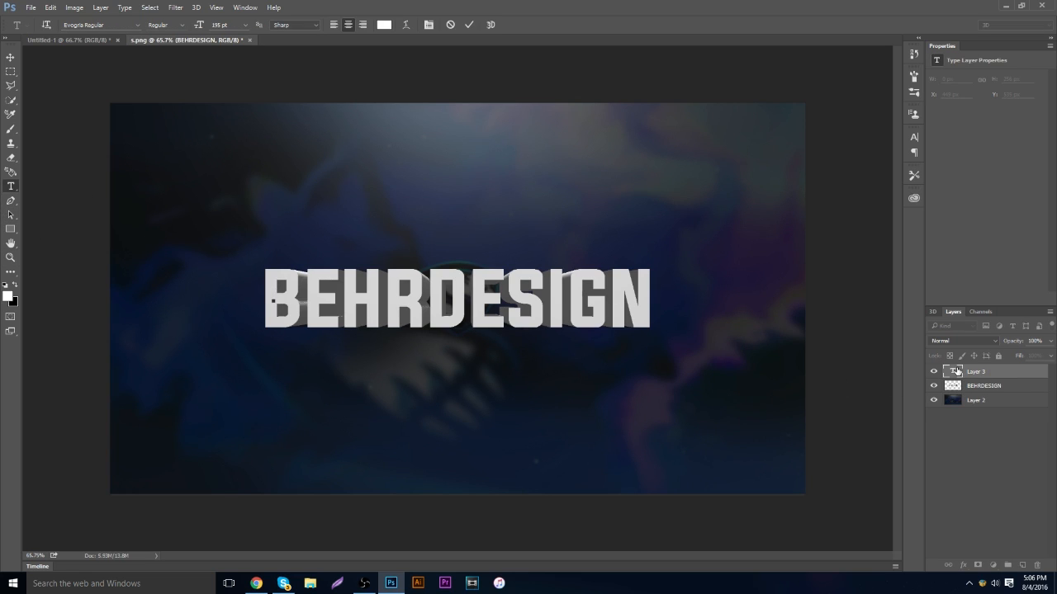
pyautogui.click(934, 372)
# Delete the rasterized BEHRDESIGN layer and show the Character settings.
pyautogui.click(980, 386)
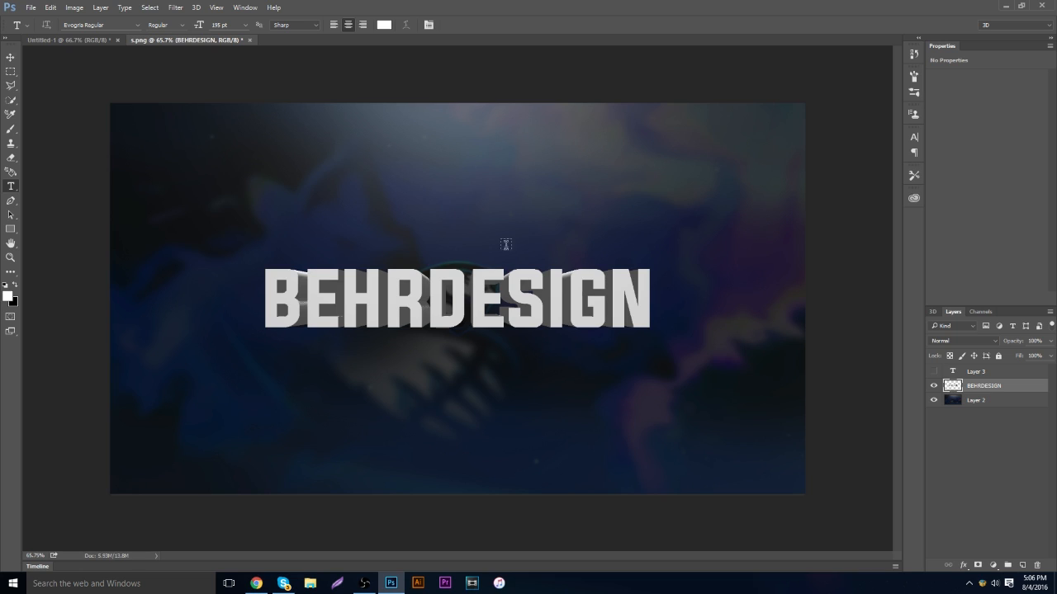
pyautogui.click(1037, 565)
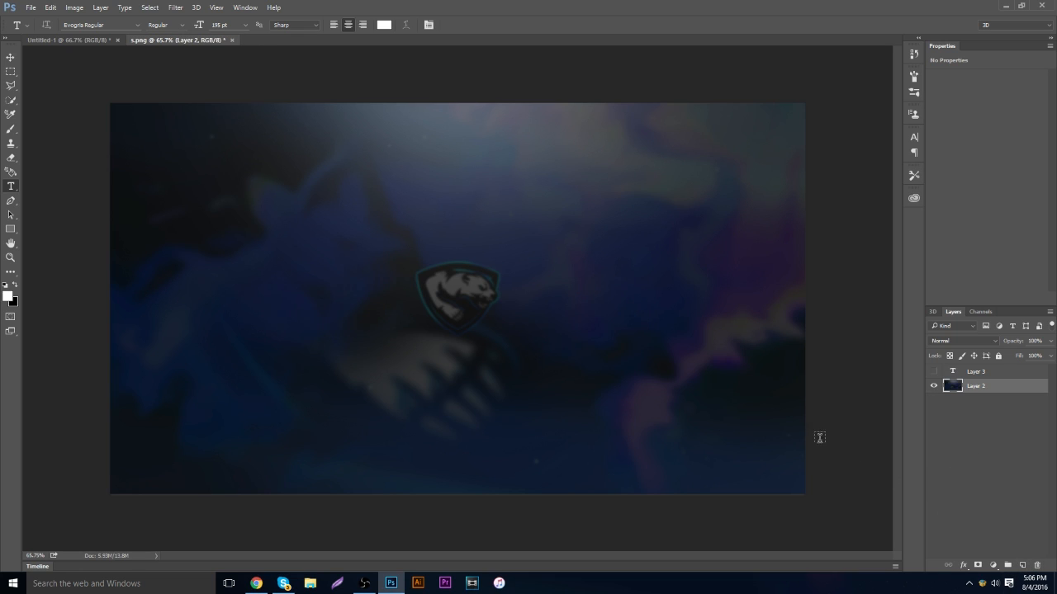
pyautogui.click(429, 25)
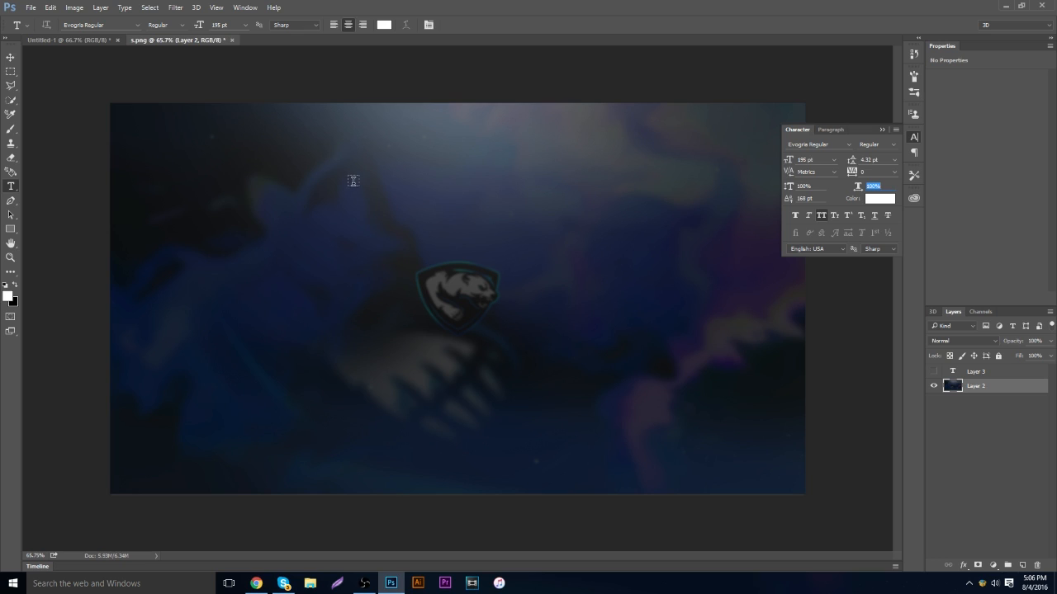
# Add a text layer with the Vertical Type tool reading BEHR near the upper middle of the canvas.
pyautogui.rightClick(12, 188)
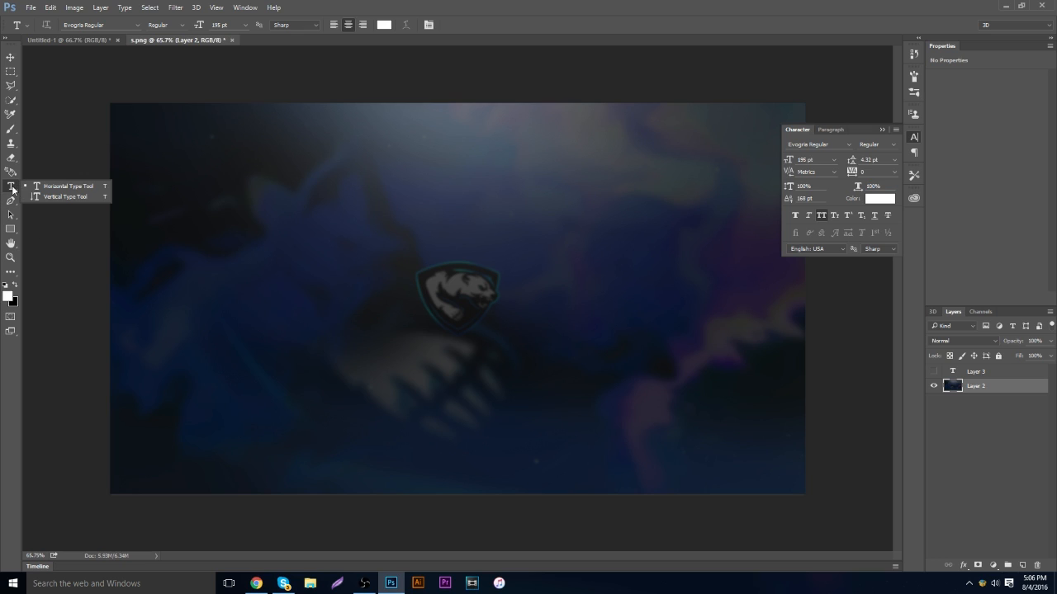
pyautogui.click(56, 197)
pyautogui.click(327, 250)
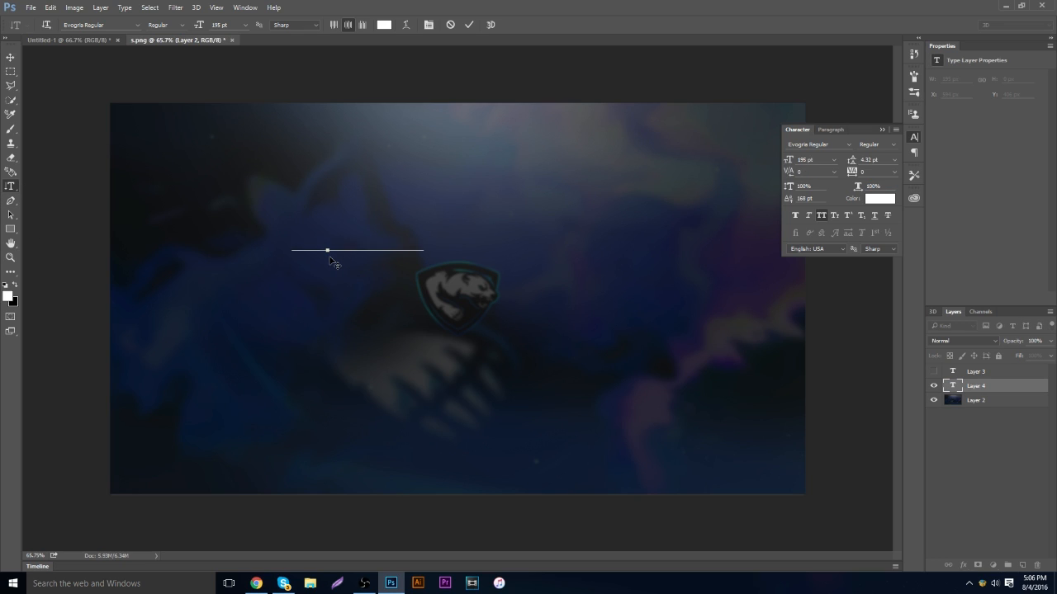
pyautogui.write('BEHRDE')
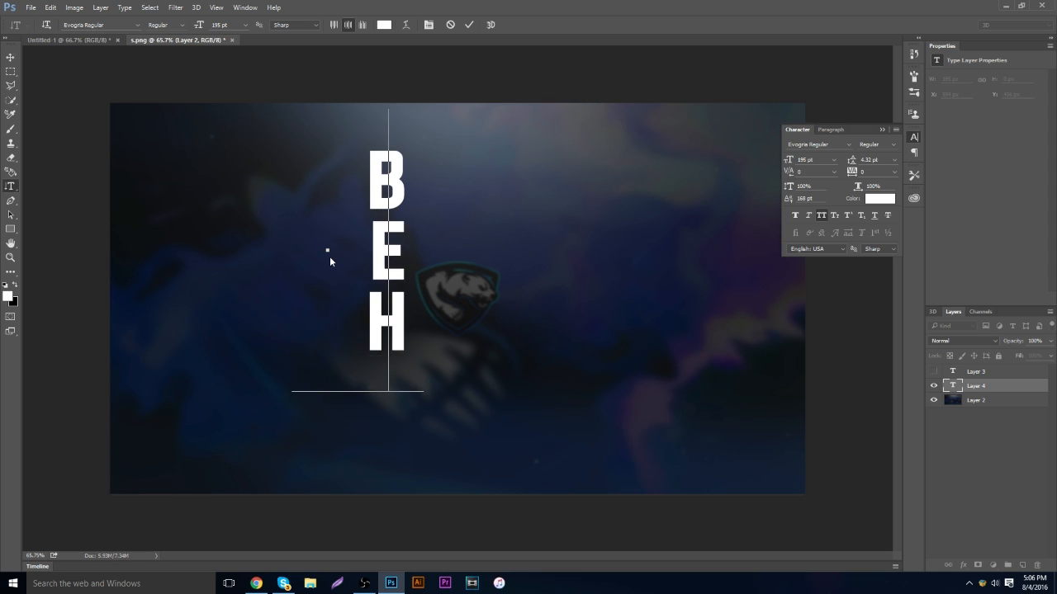
pyautogui.press('BackSpace')
pyautogui.press('BackSpace')
pyautogui.press('BackSpace')
pyautogui.write('R')
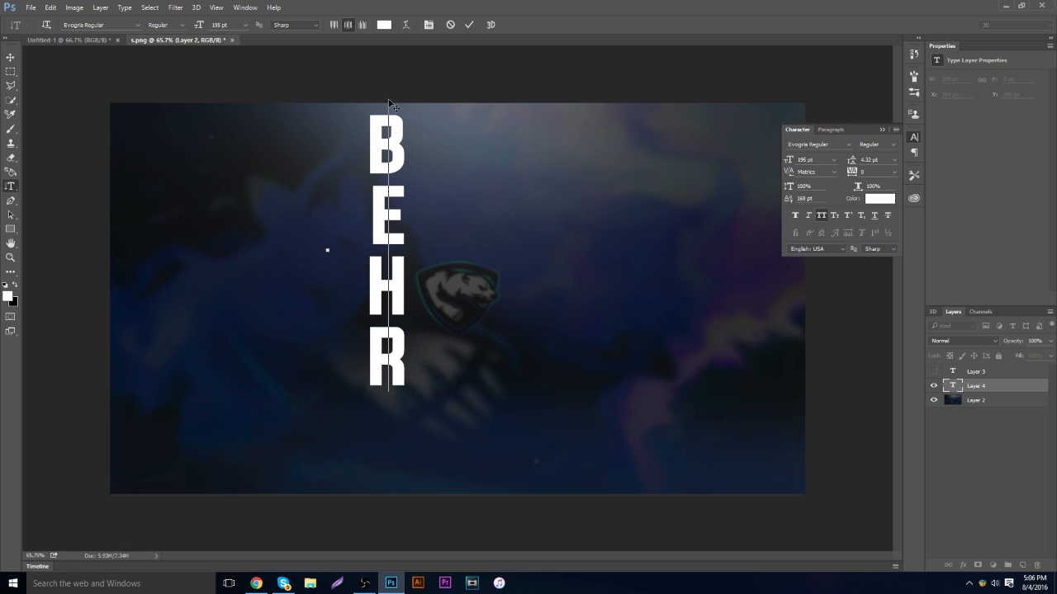
# Select all the letters of the vertical BEHR text and delete them.
pyautogui.moveTo(396, 208); pyautogui.dragTo(389, 220)
pyautogui.moveTo(386, 354); pyautogui.dragTo(365, 125)
pyautogui.press('BackSpace')
pyautogui.moveTo(414, 249); pyautogui.dragTo(390, 189)
pyautogui.press('BackSpace')
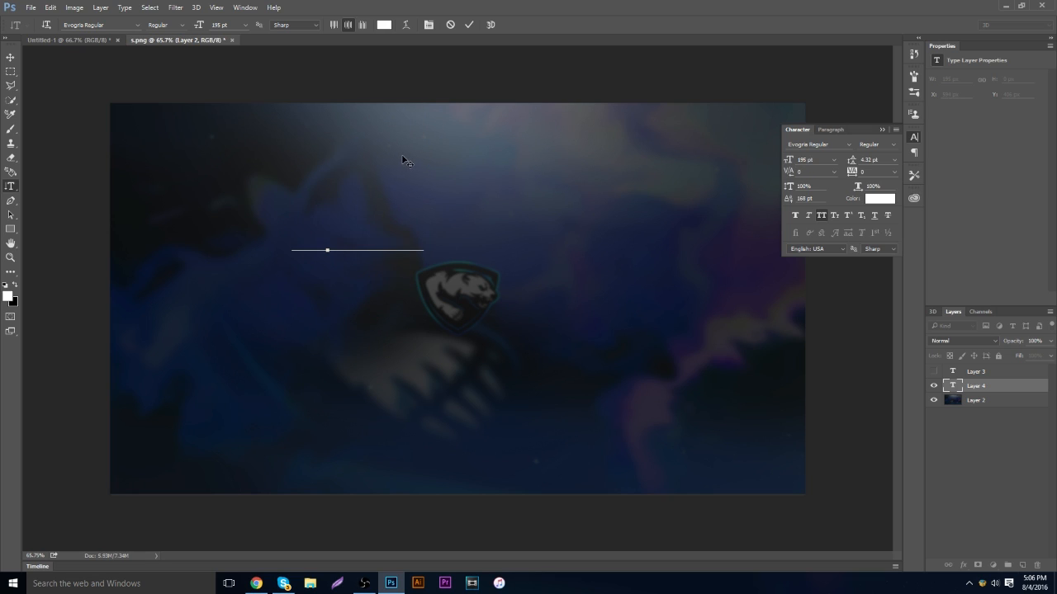
# Move the Character settings up out of the way, commit the empty vertical text layer and activate the Rectangle tool.
pyautogui.moveTo(864, 128); pyautogui.dragTo(850, 52)
pyautogui.click(11, 57)
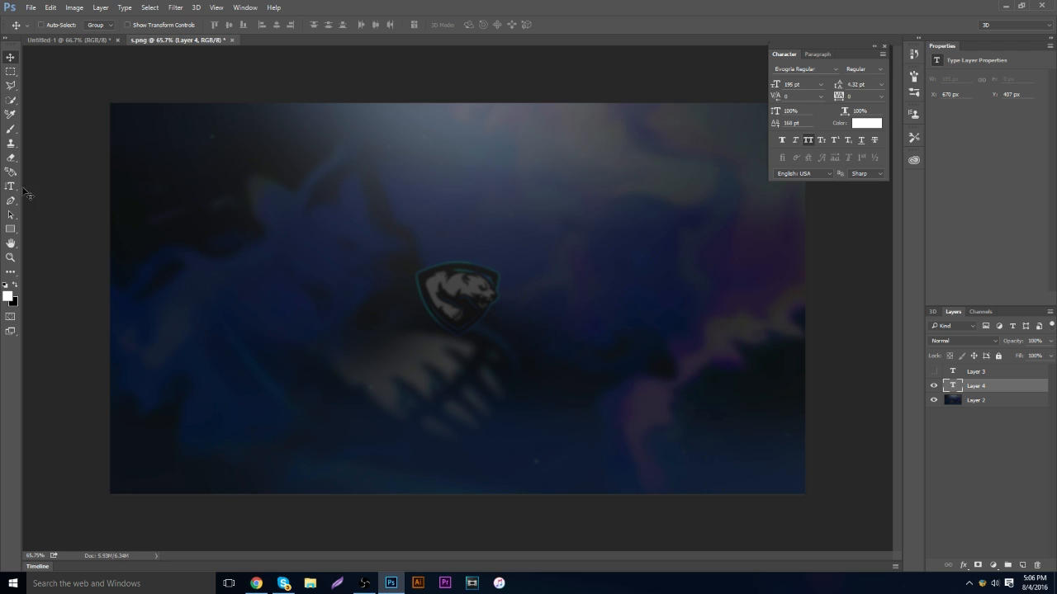
pyautogui.click(10, 228)
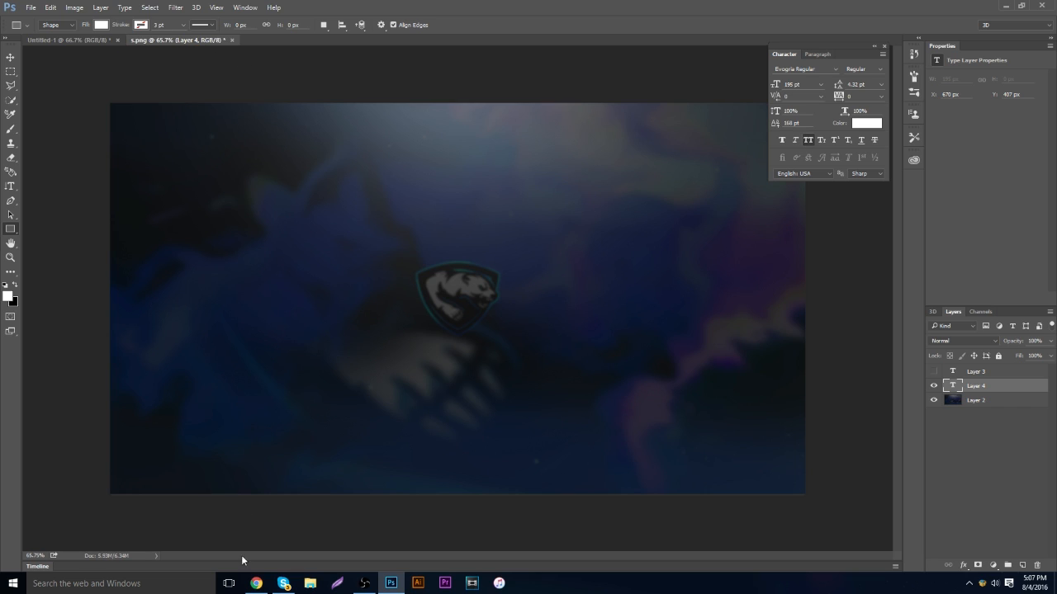
# Switch to Chrome to view the Behr channel page on YouTube and return to Photoshop.
pyautogui.click(257, 583)
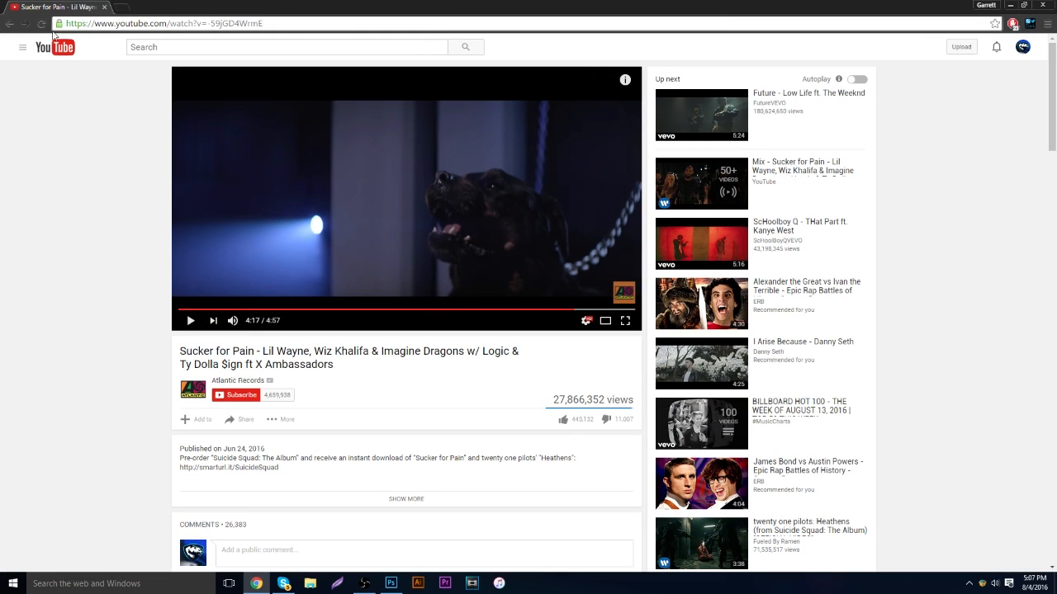
pyautogui.click(22, 50)
pyautogui.click(36, 89)
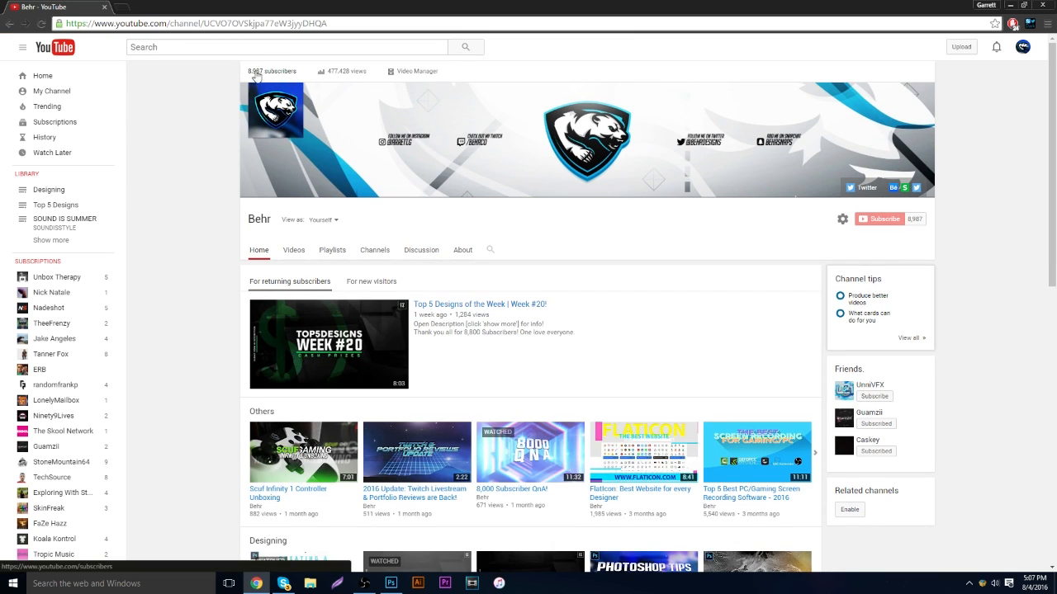
pyautogui.click(391, 583)
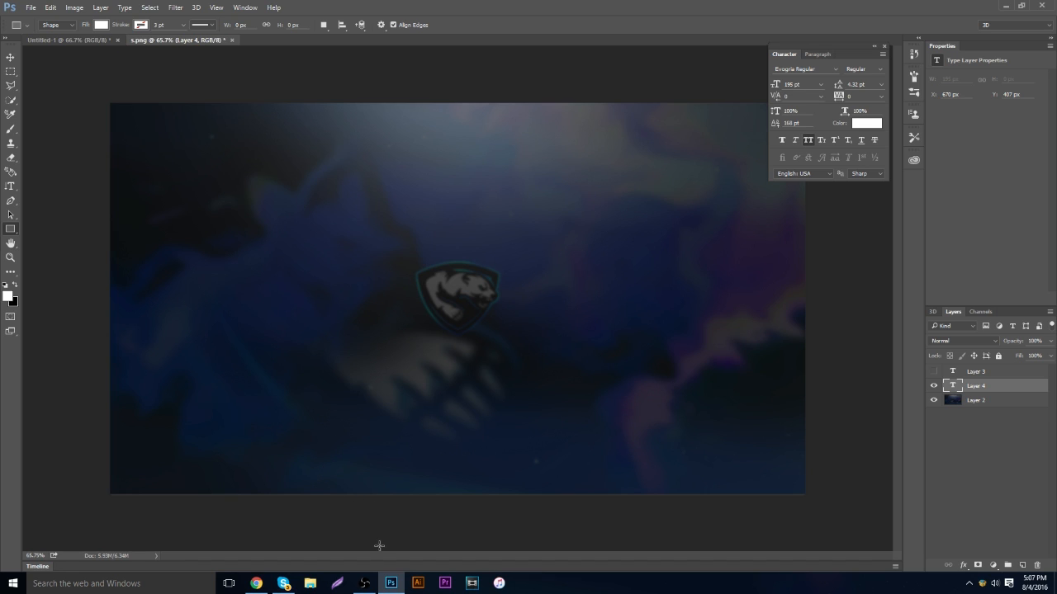
pyautogui.moveTo(367, 584)
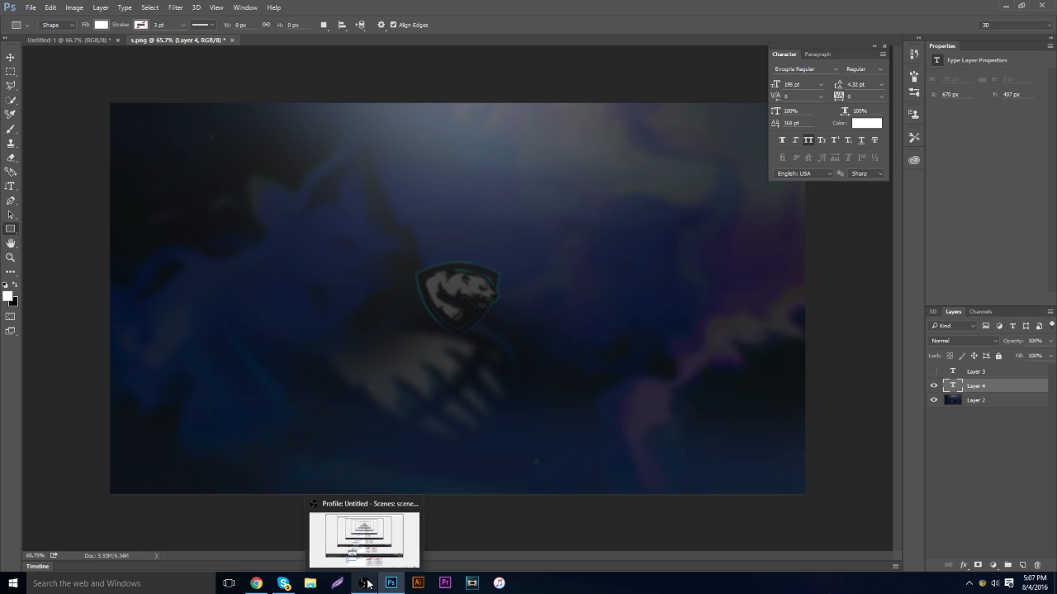